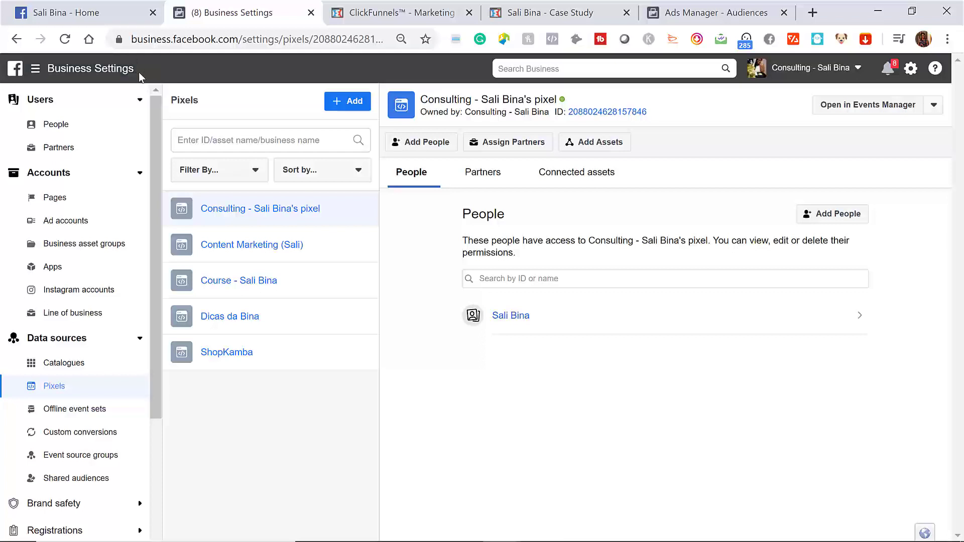
click(116, 20)
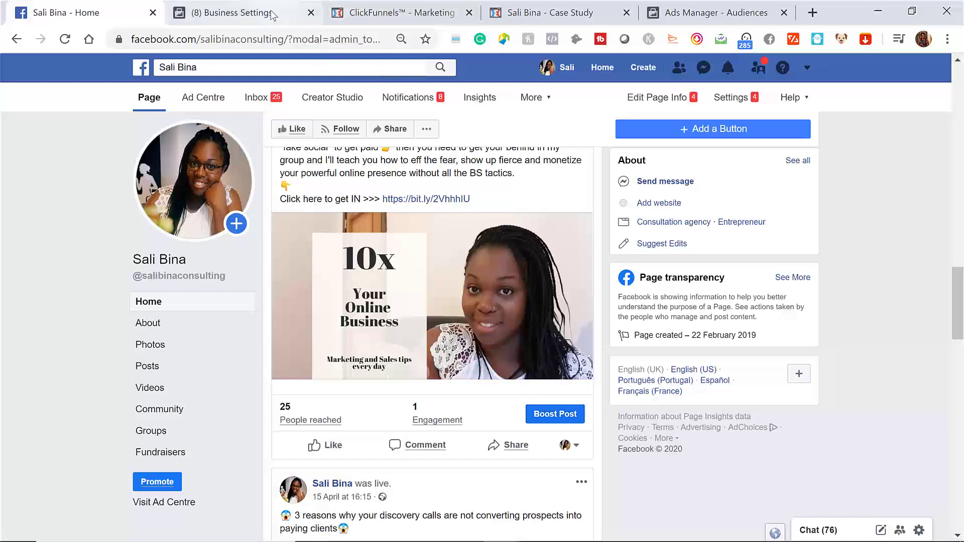
click(236, 12)
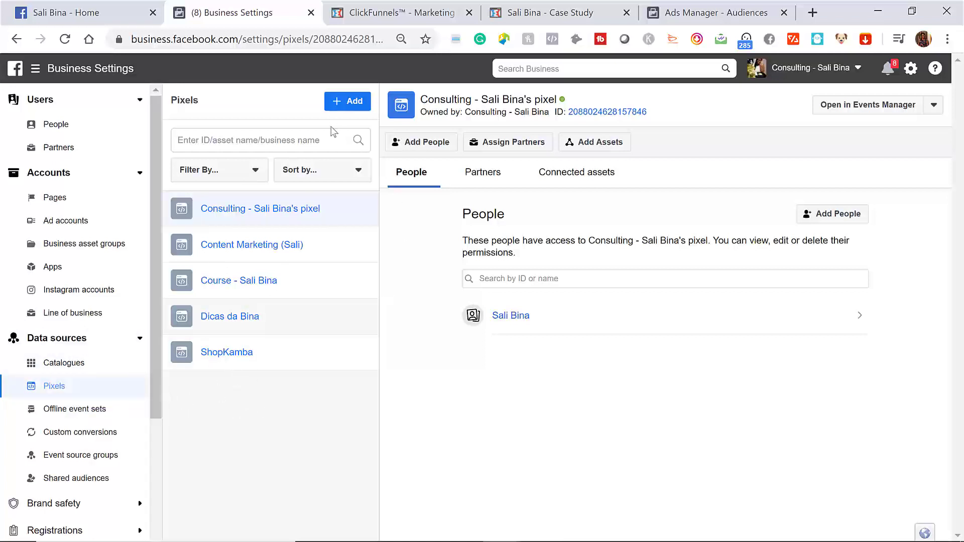
Create a new pixel named "test pixel" in the business account, leaving the website address empty
click(344, 103)
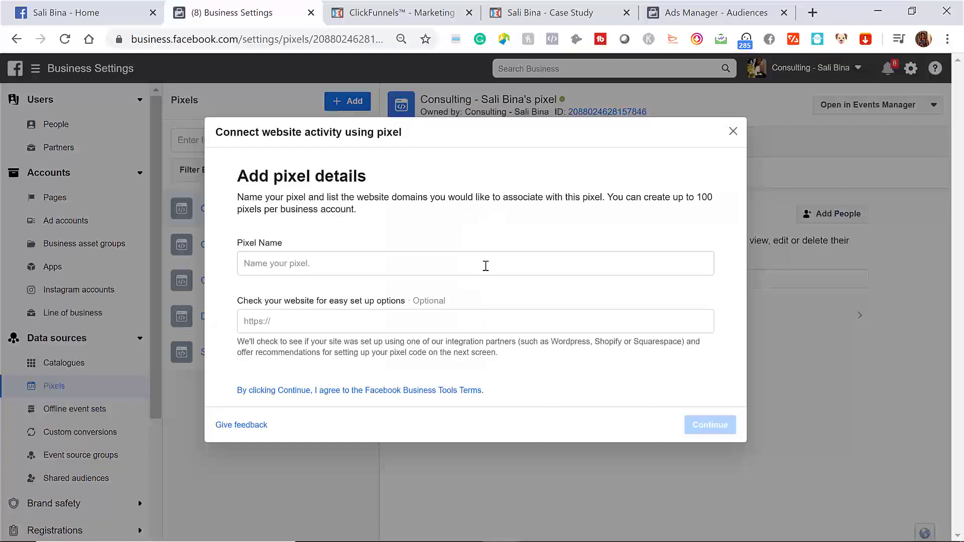
click(485, 266)
text(test)
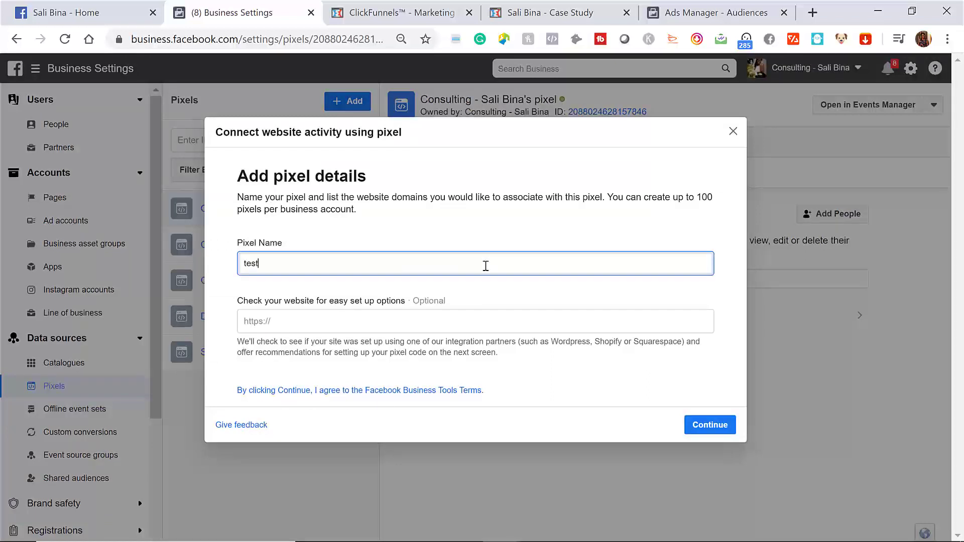
text( pixel)
click(234, 252)
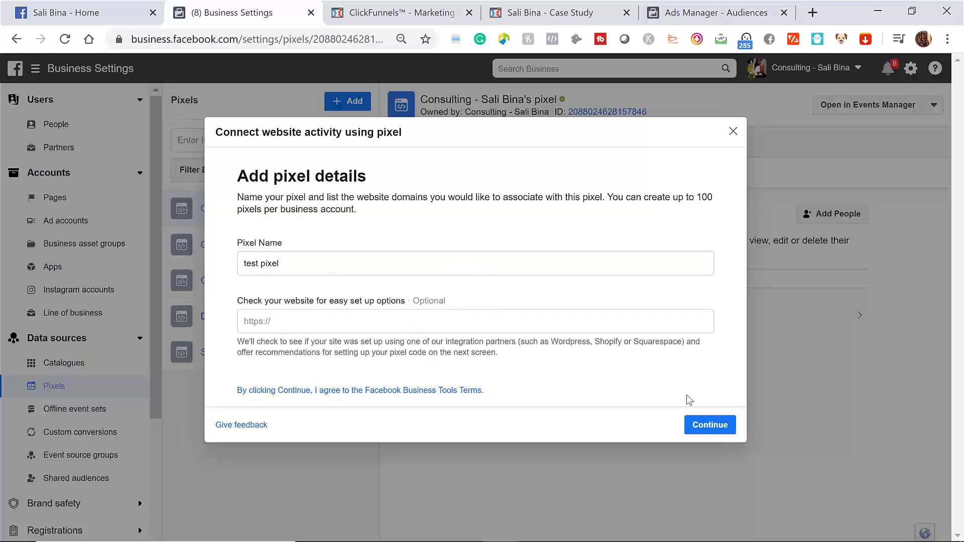
click(696, 423)
click(725, 430)
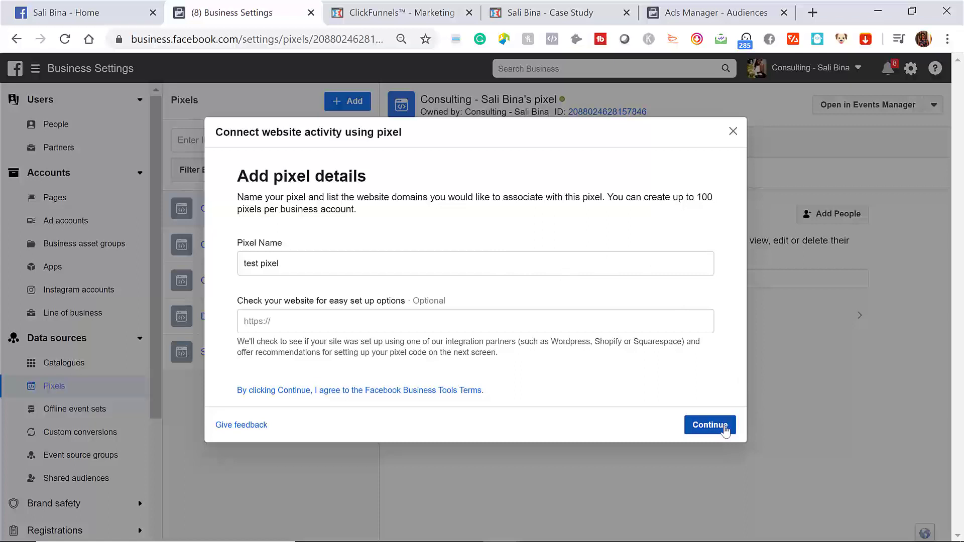
click(725, 430)
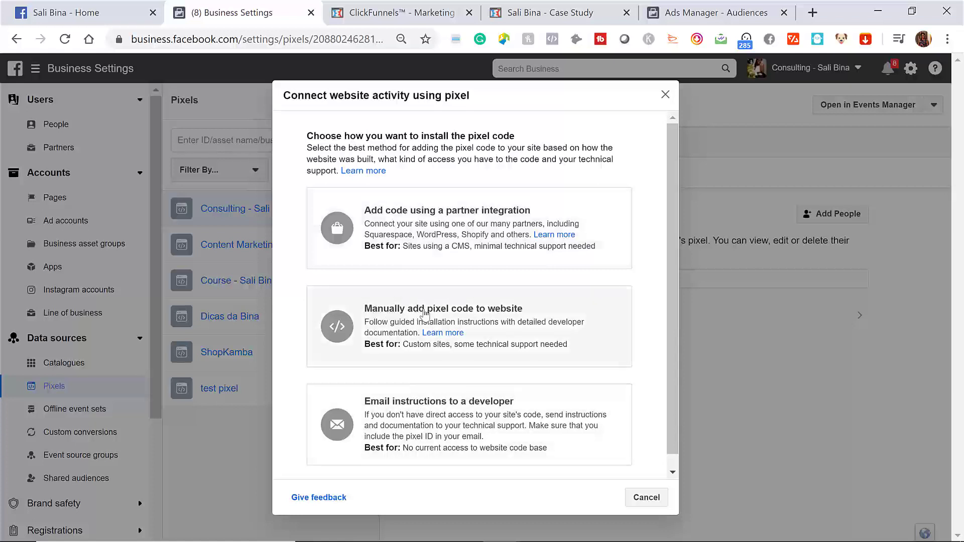
Choose to add the pixel code to the website manually and copy the full base code to the clipboard
click(454, 314)
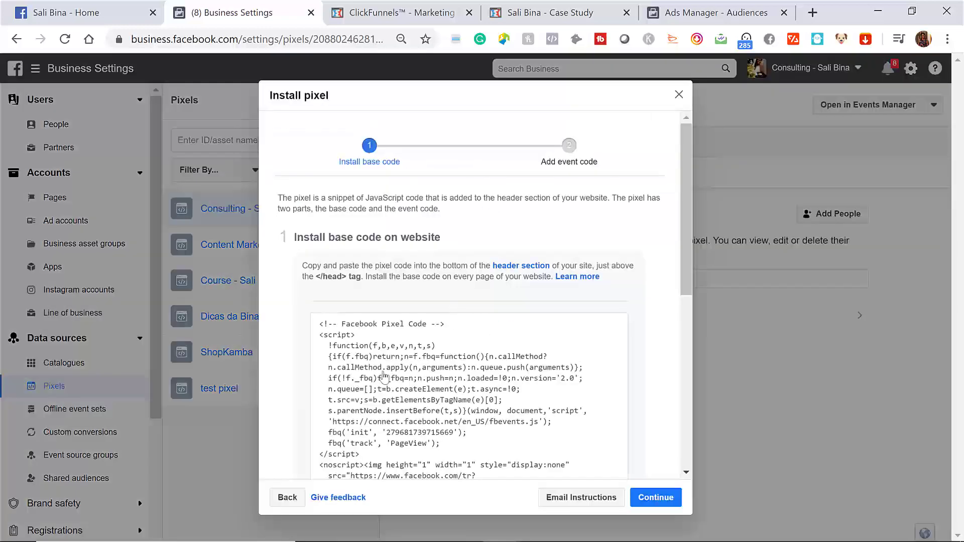
scroll(384, 377, down, 2)
scroll(385, 377, down, 6)
scroll(462, 292, up, 5)
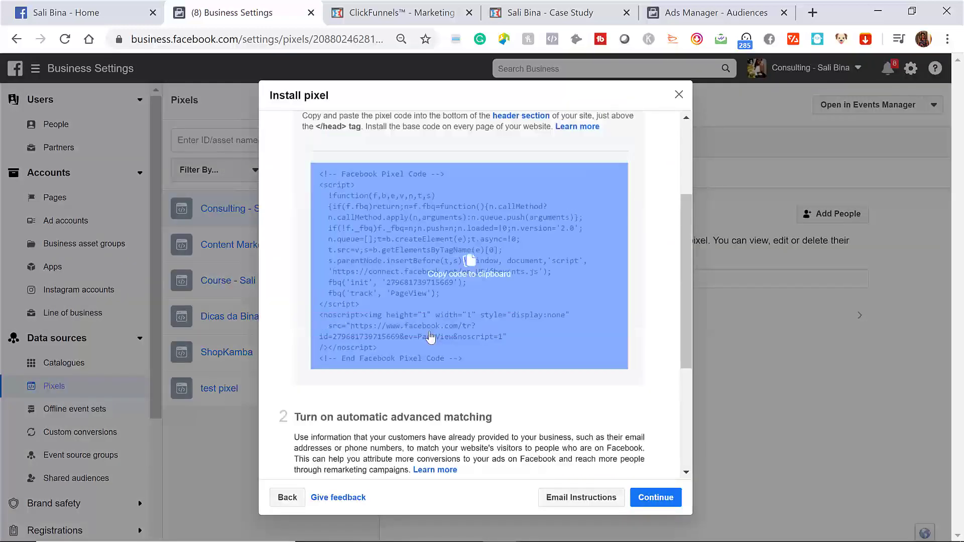
click(463, 300)
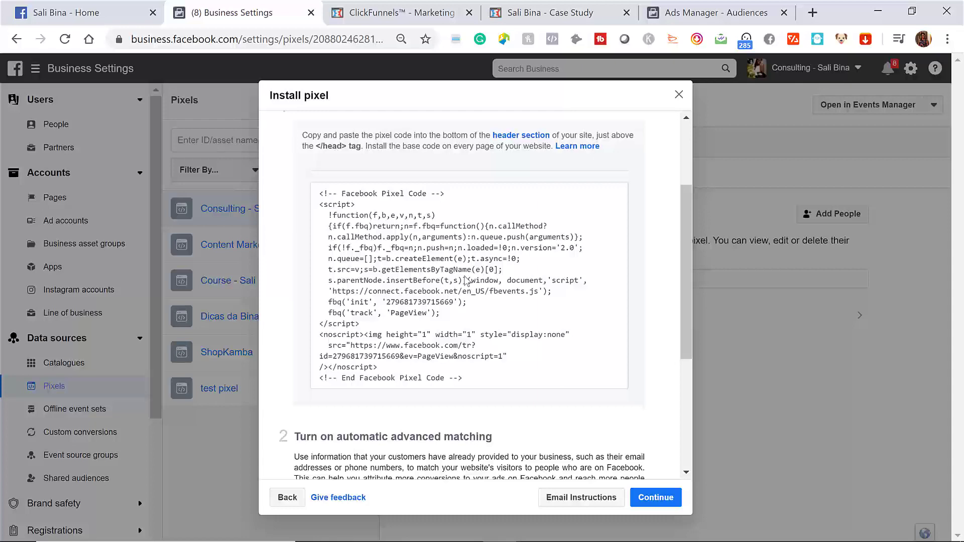
scroll(466, 276, down, 3)
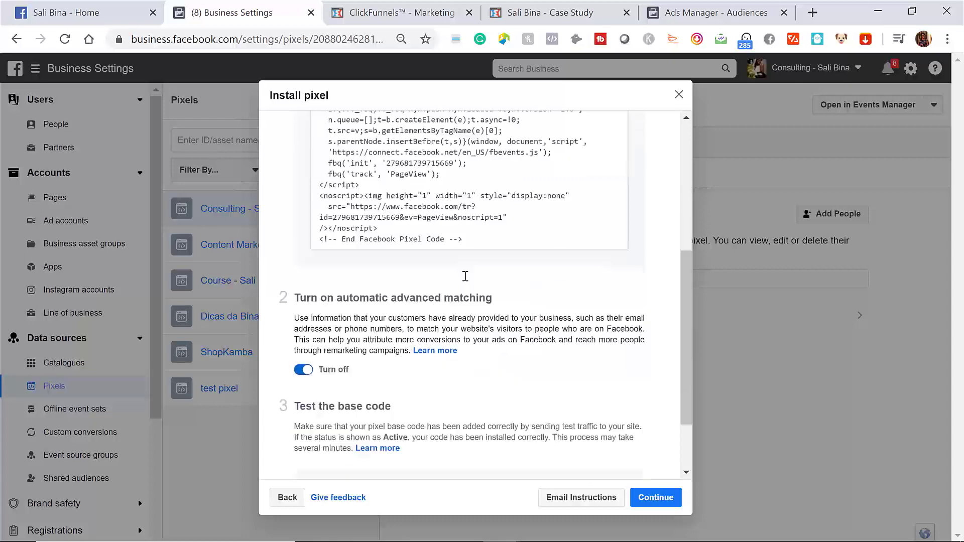
scroll(466, 276, up, 3)
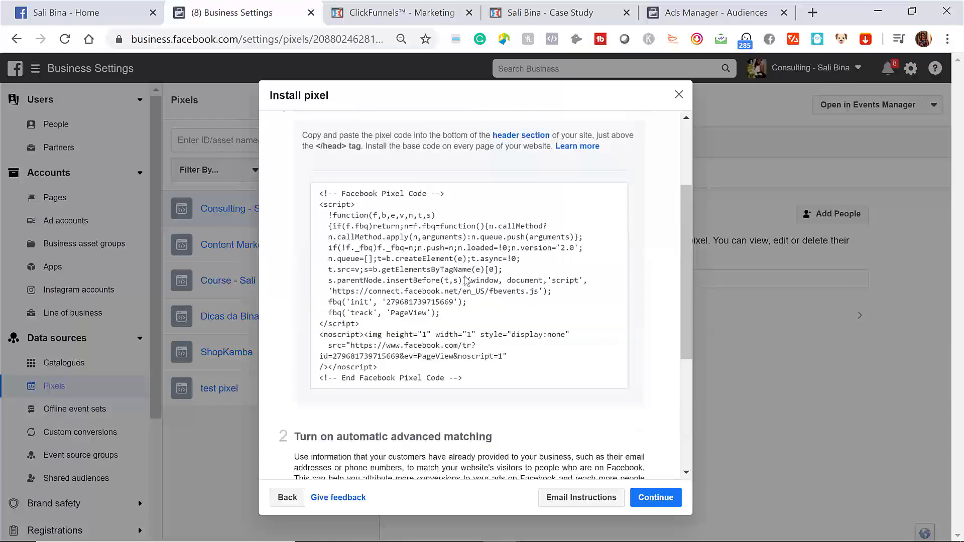
mouse_move(452, 288)
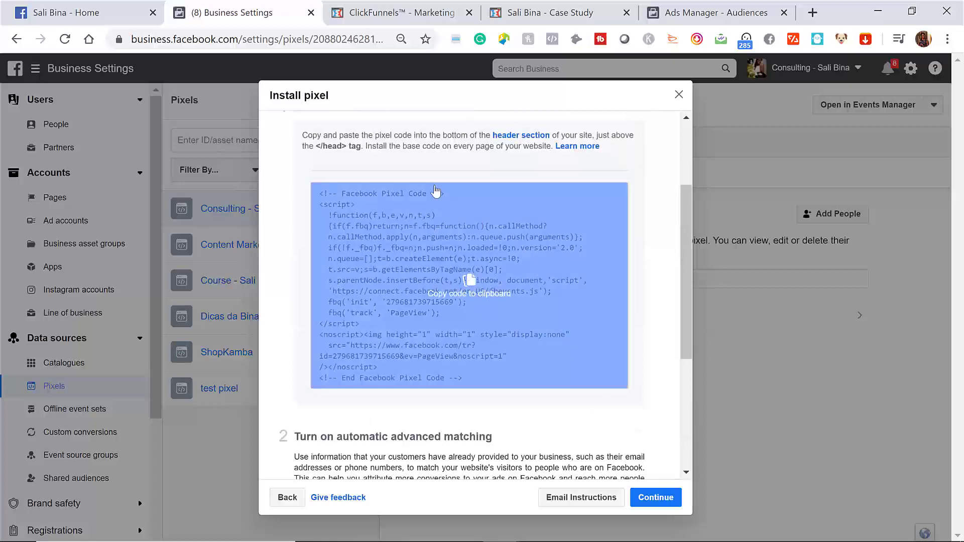
click(463, 219)
Switch to ClickFunnels and paste the copied pixel code into the VSL funnel's head tracking code setting
click(406, 15)
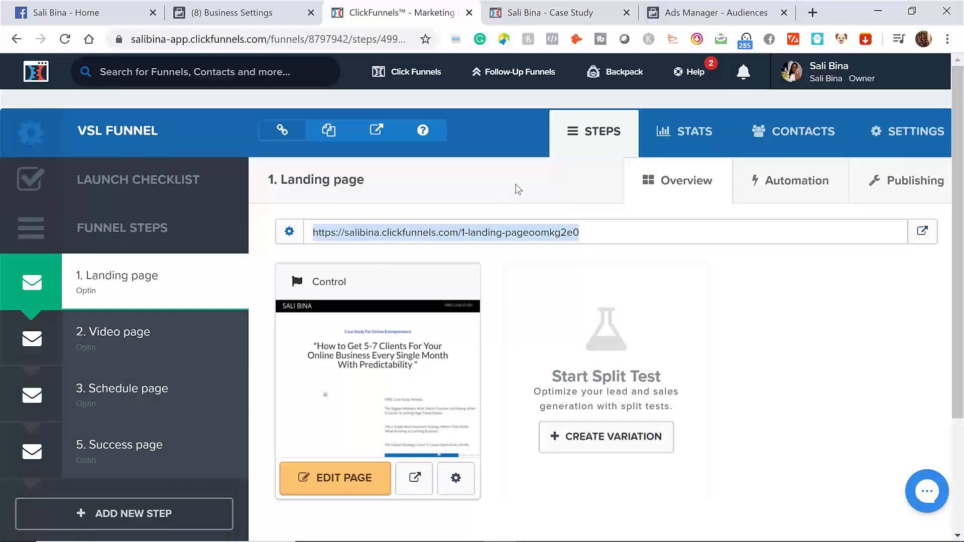
click(501, 198)
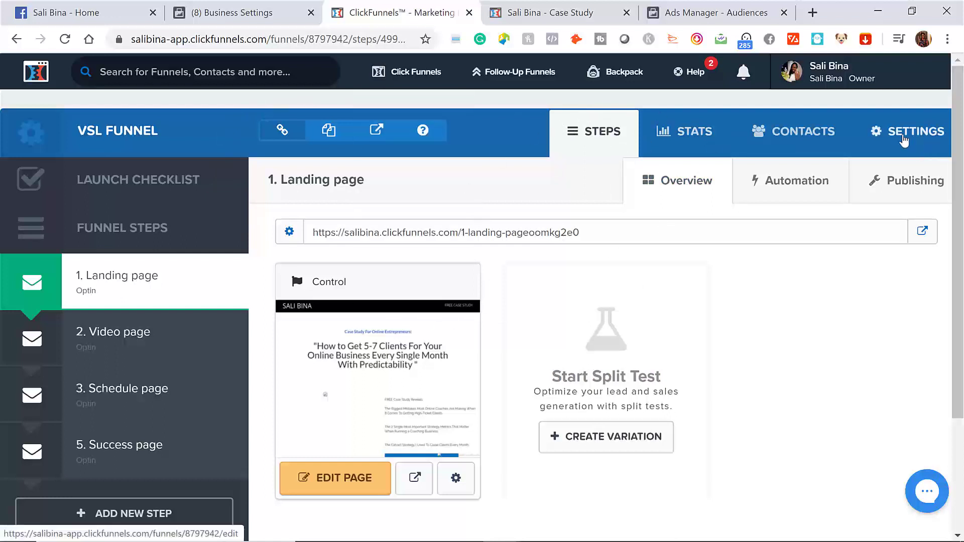
click(903, 138)
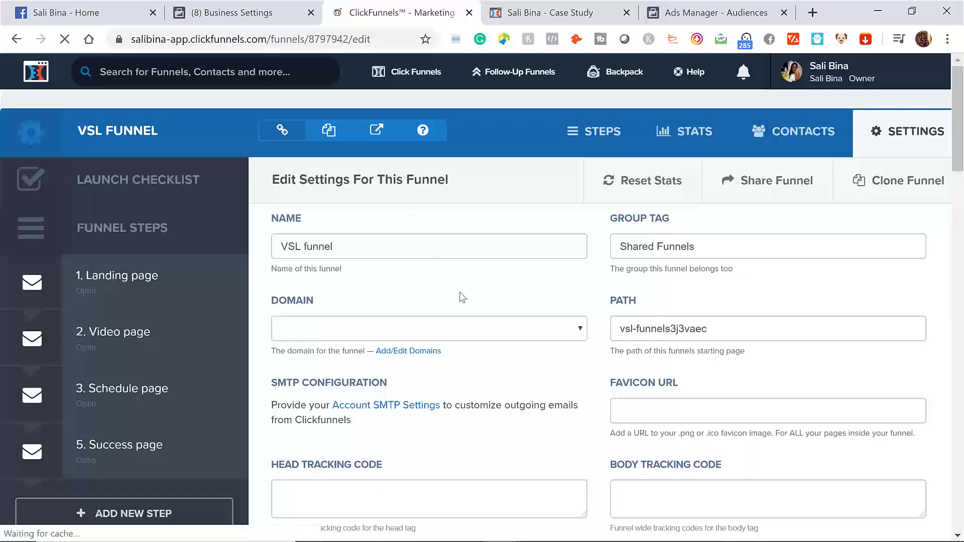
scroll(462, 297, down, 1)
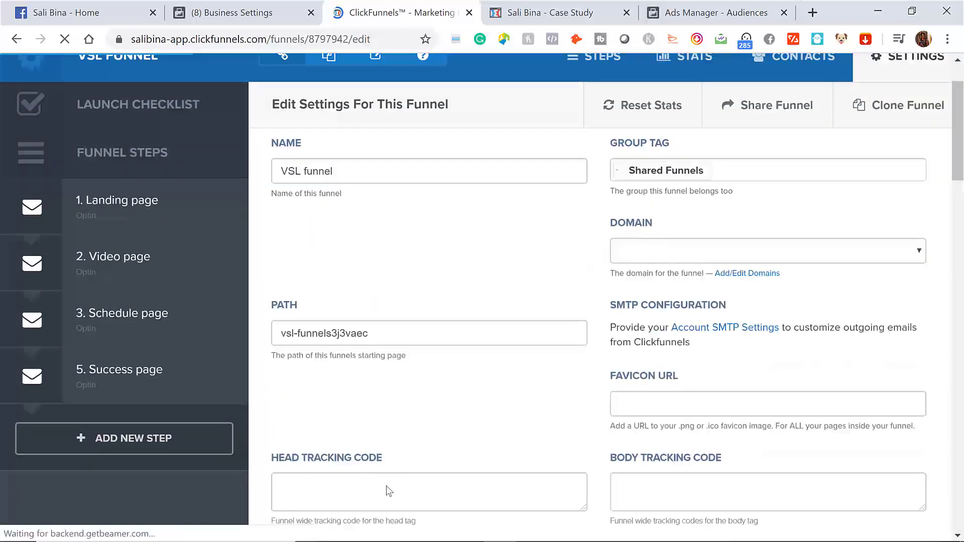
scroll(387, 486, down, 1)
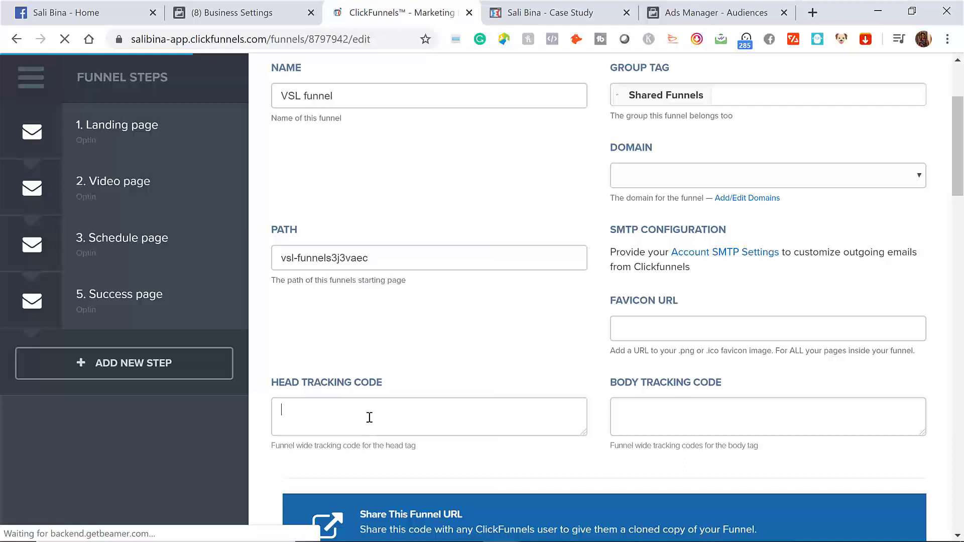
click(369, 418)
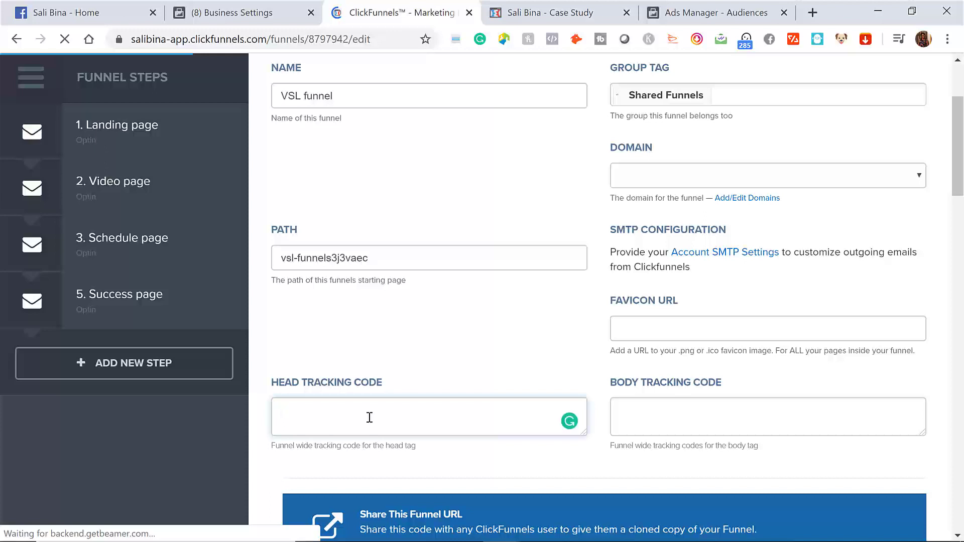
key(ctrl+v)
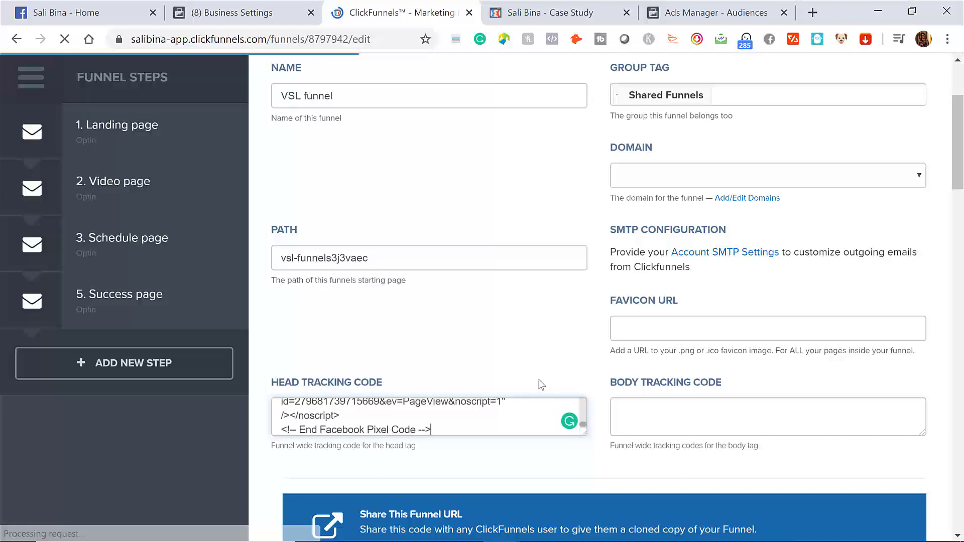
Save and update the VSL funnel's settings
scroll(600, 377, down, 12)
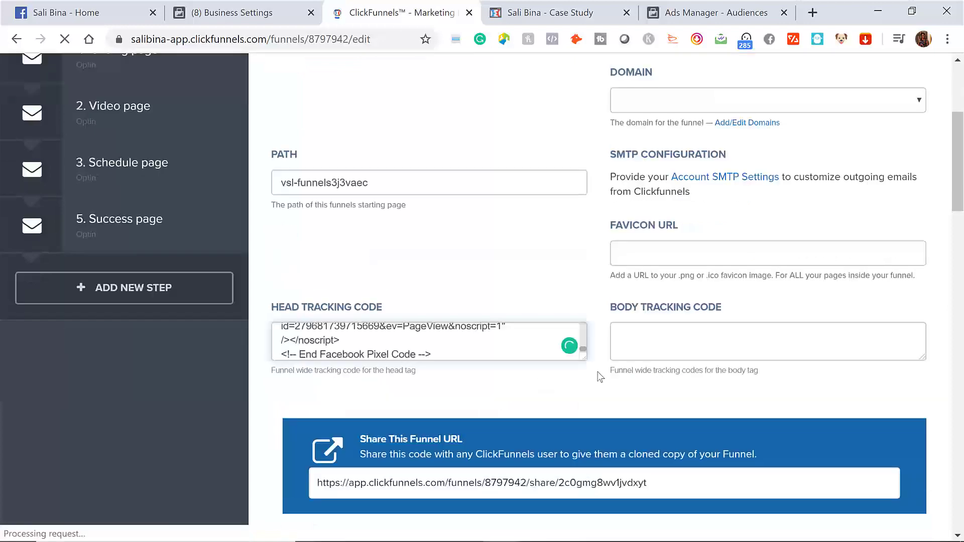
scroll(600, 377, down, 15)
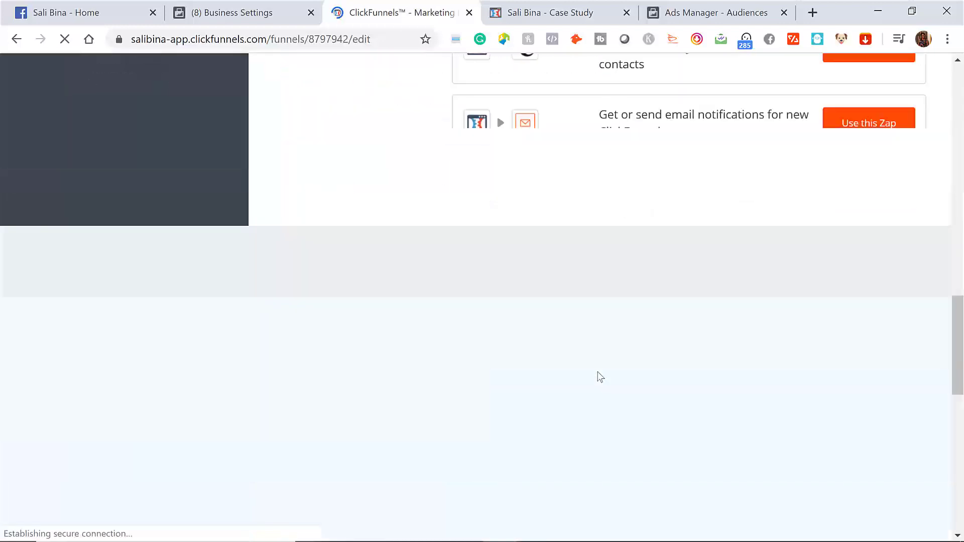
scroll(601, 377, down, 10)
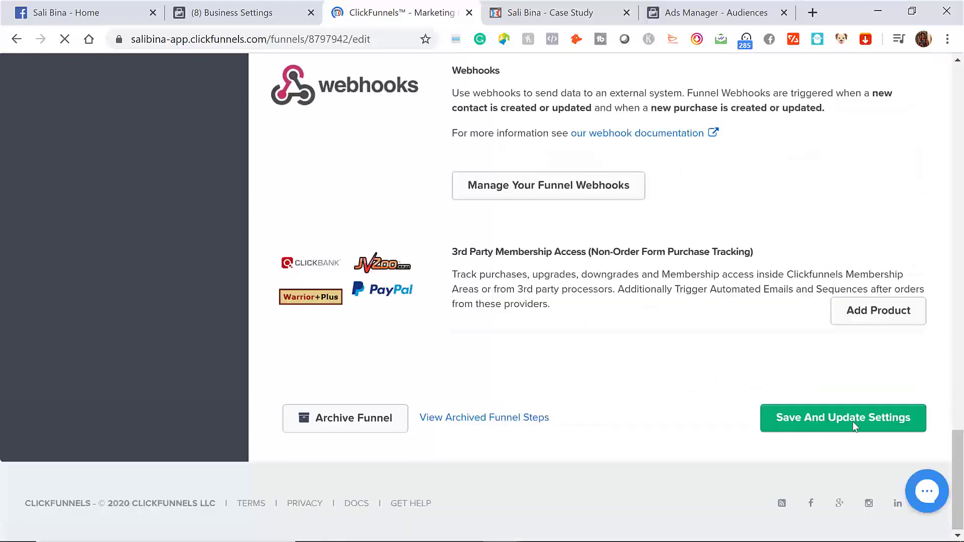
click(852, 426)
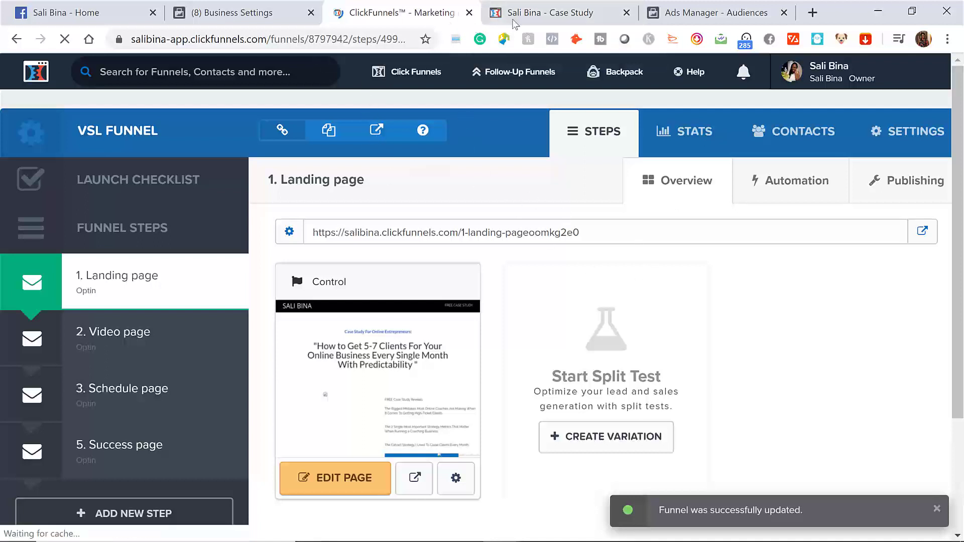
Reload the live case study landing page and check its installed pixel with Facebook Pixel Helper
click(517, 19)
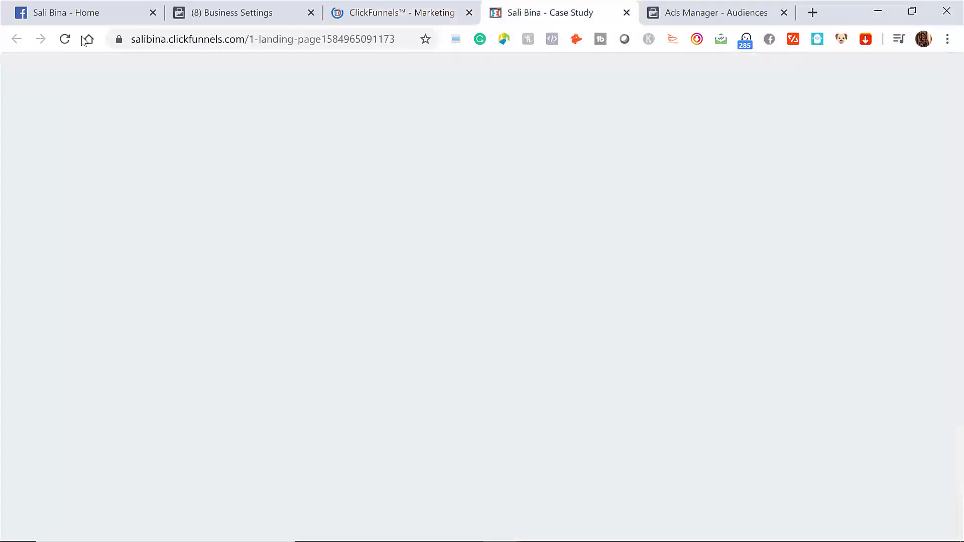
click(66, 39)
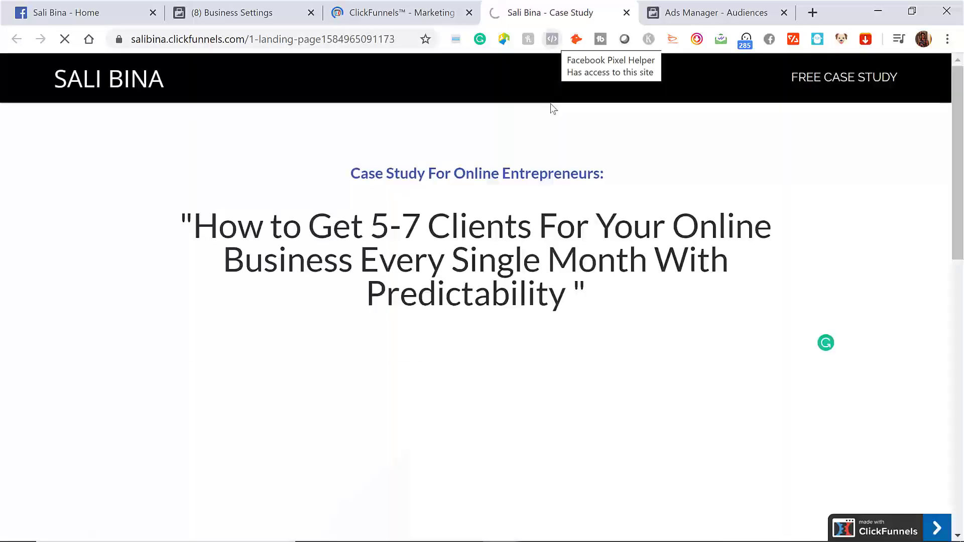
click(554, 40)
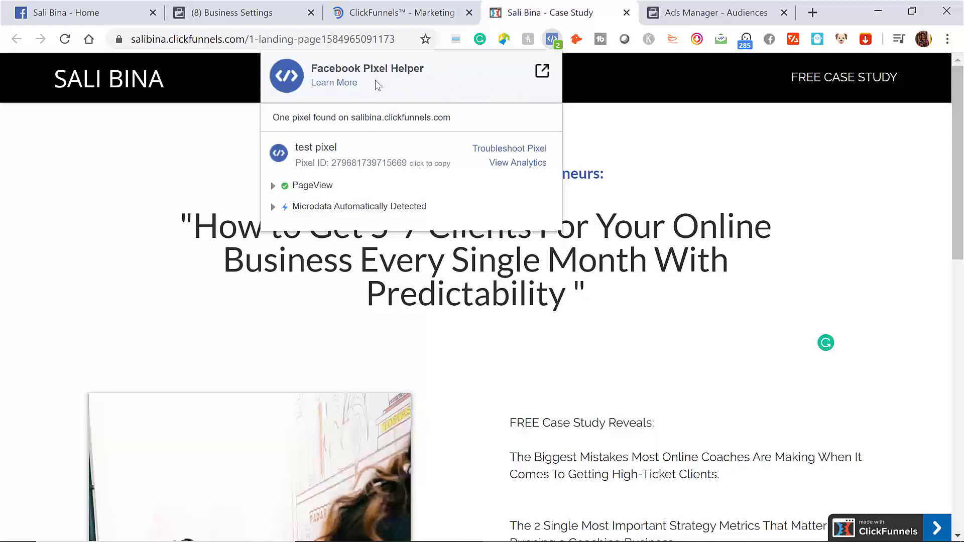
click(684, 149)
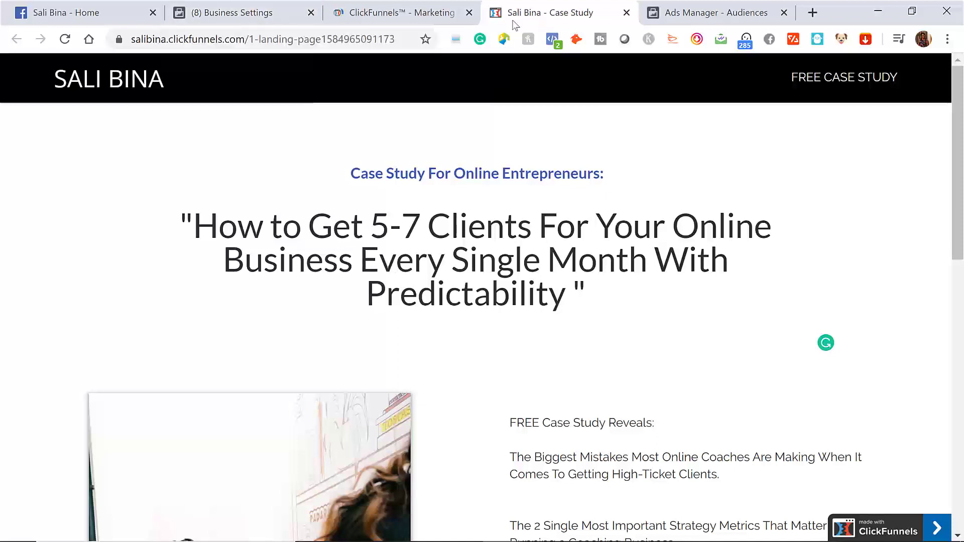
Switch to the Ads Manager audiences page and look through the business tools list for the Audiences entry
click(707, 20)
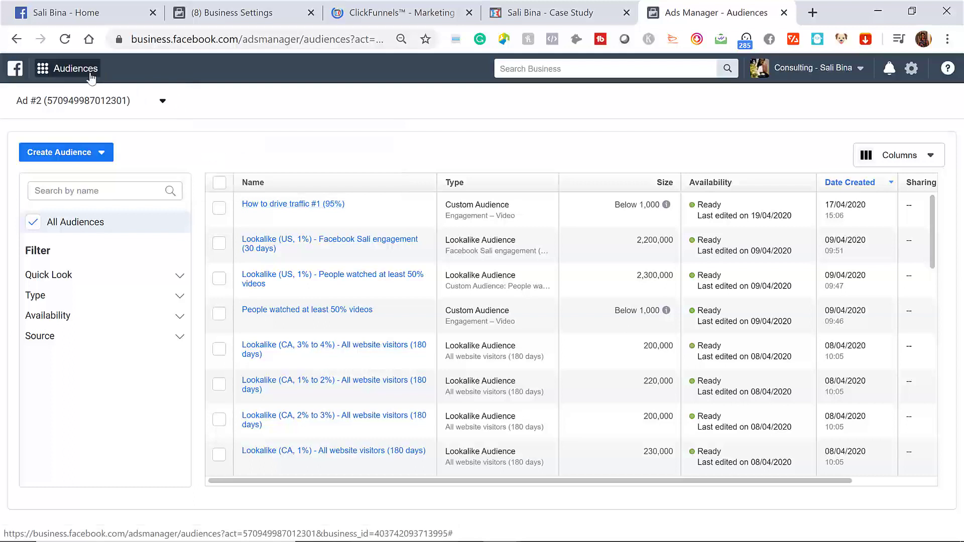
click(91, 78)
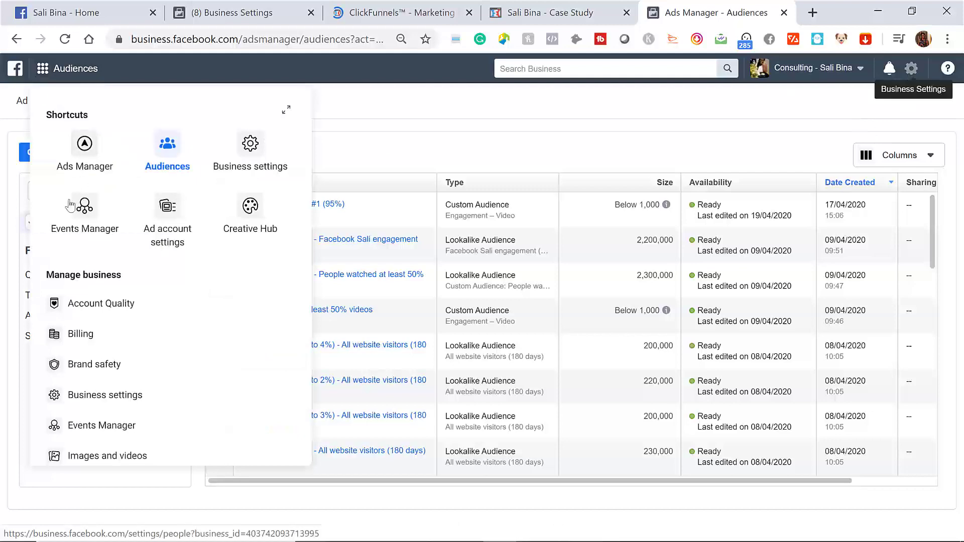
scroll(114, 334, down, 8)
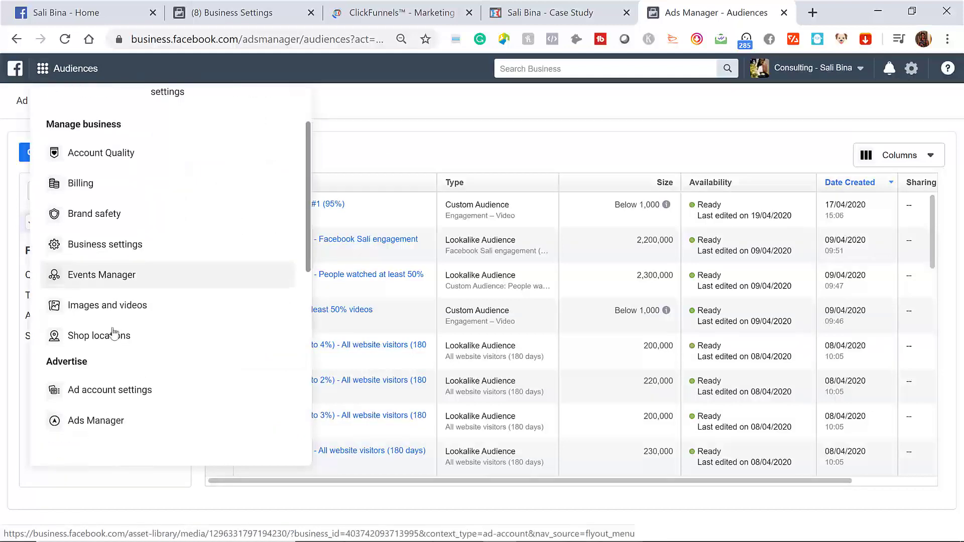
scroll(121, 291, down, 1)
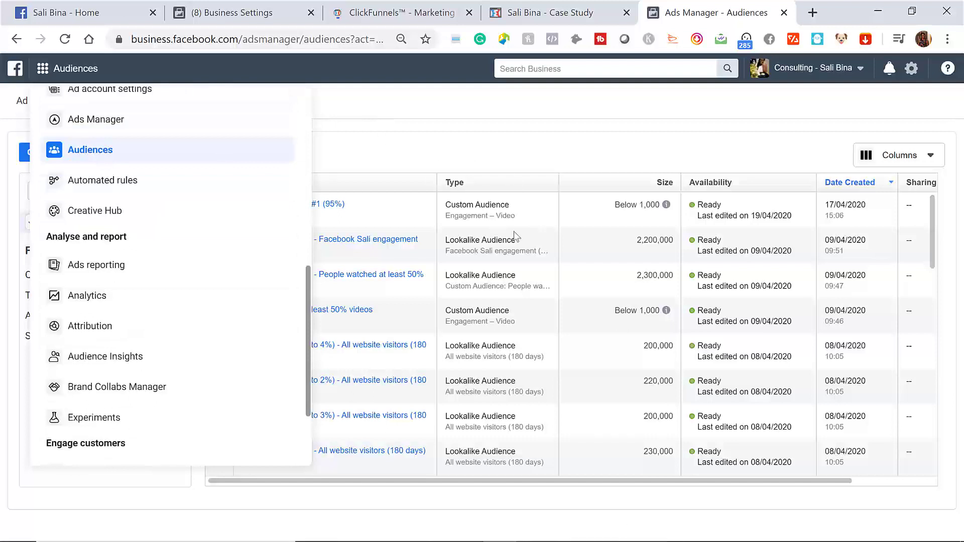
click(368, 110)
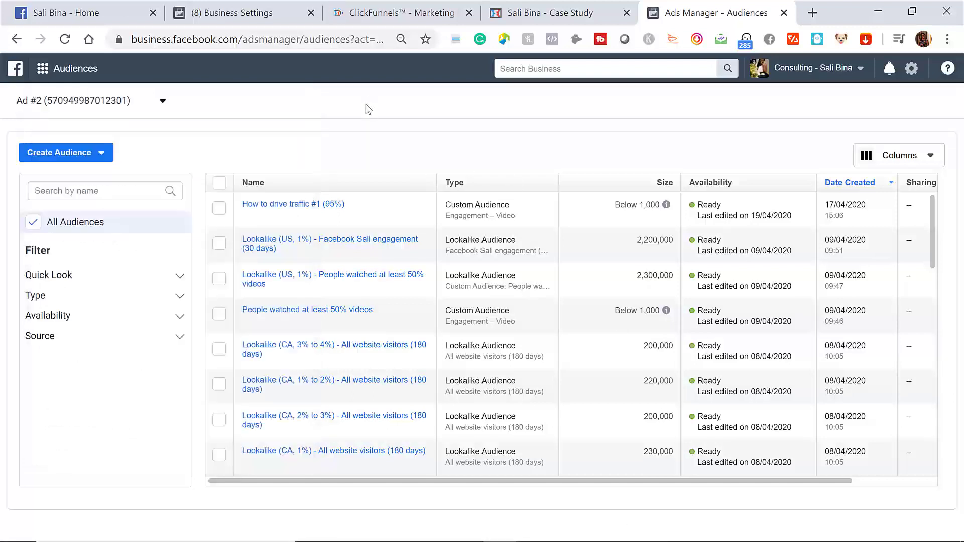
Start a custom audience with Website as the source and check the pixels available for it
click(103, 157)
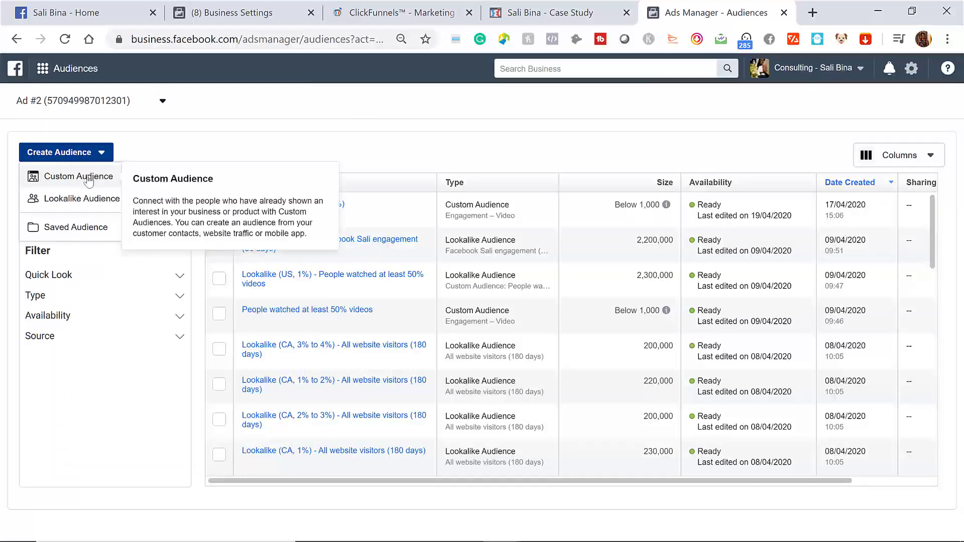
click(89, 179)
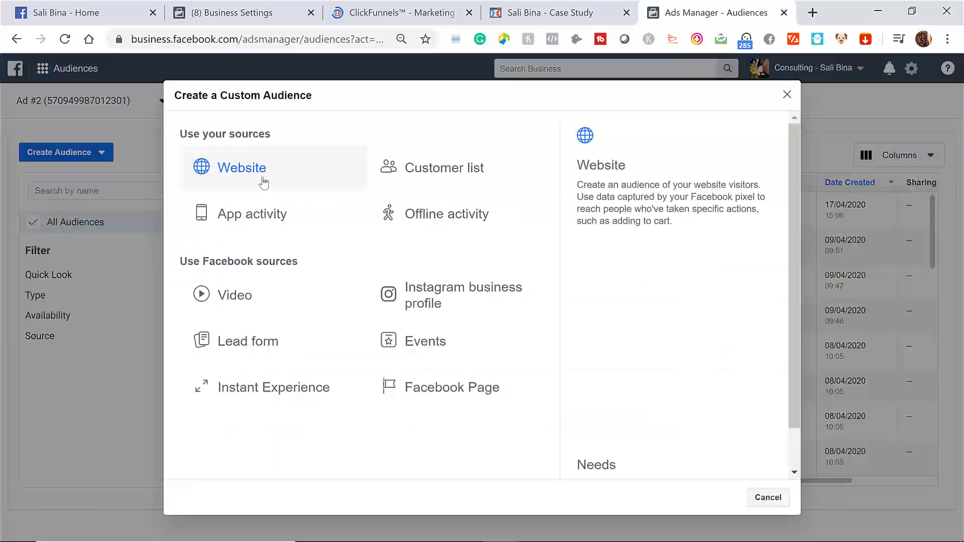
click(257, 172)
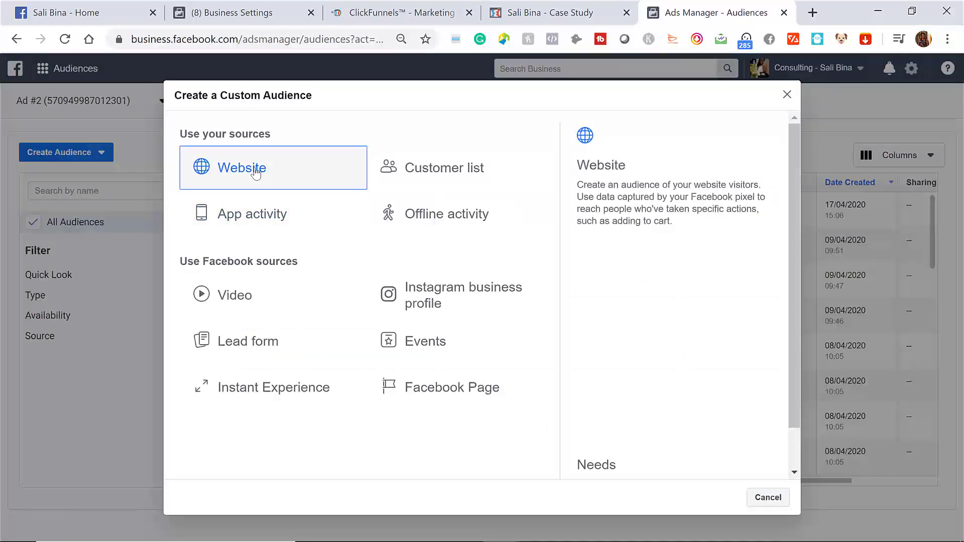
key(Escape)
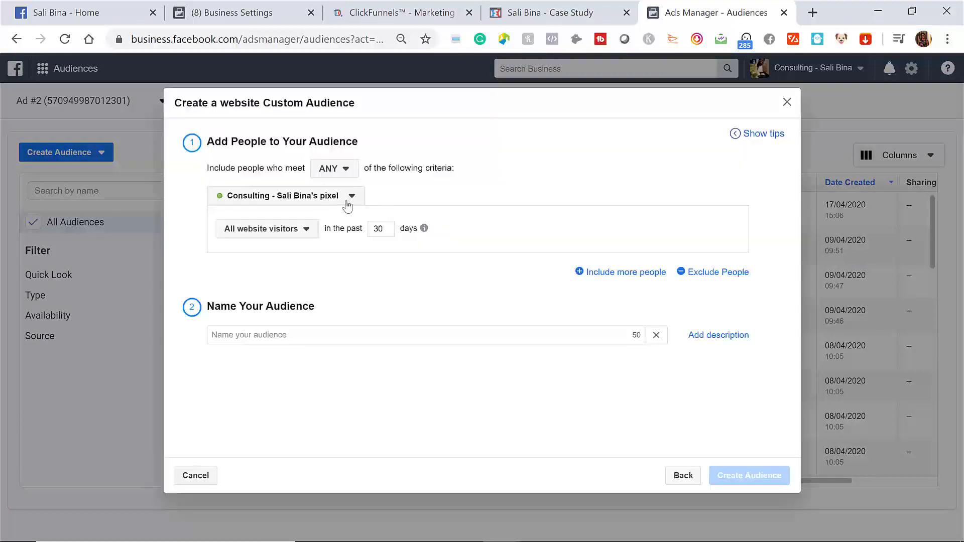
click(345, 200)
click(345, 200)
Return to the pixel installation in Business Settings, continue past the base code, and close the event setup
click(234, 17)
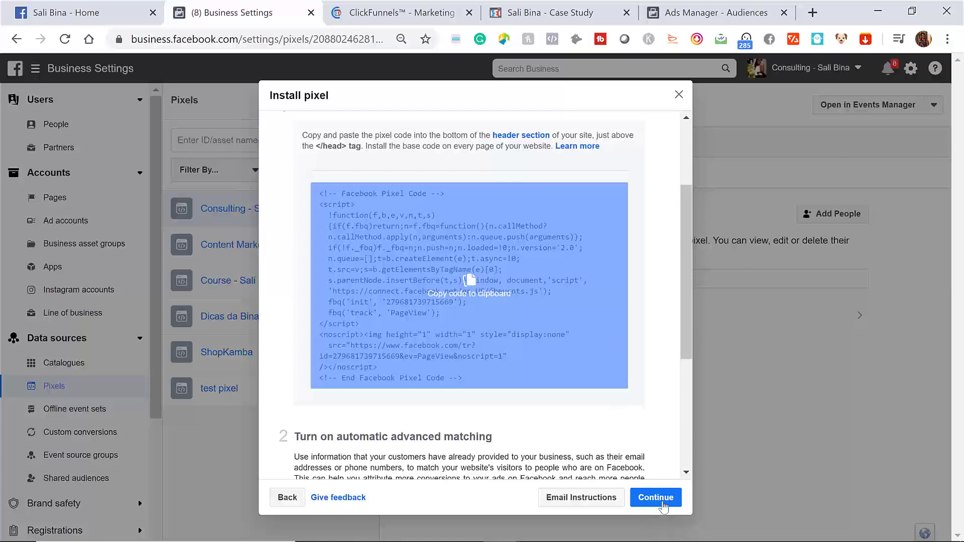
click(662, 504)
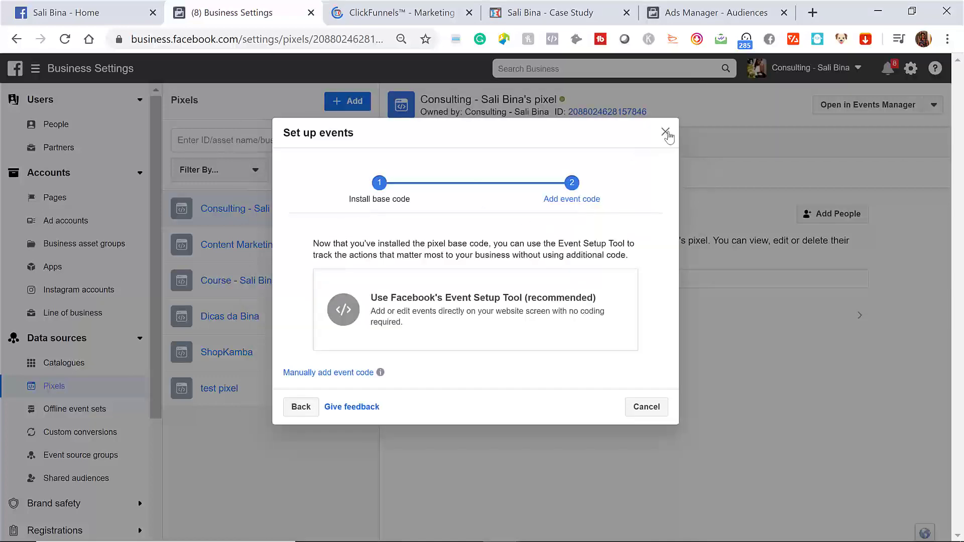
click(666, 132)
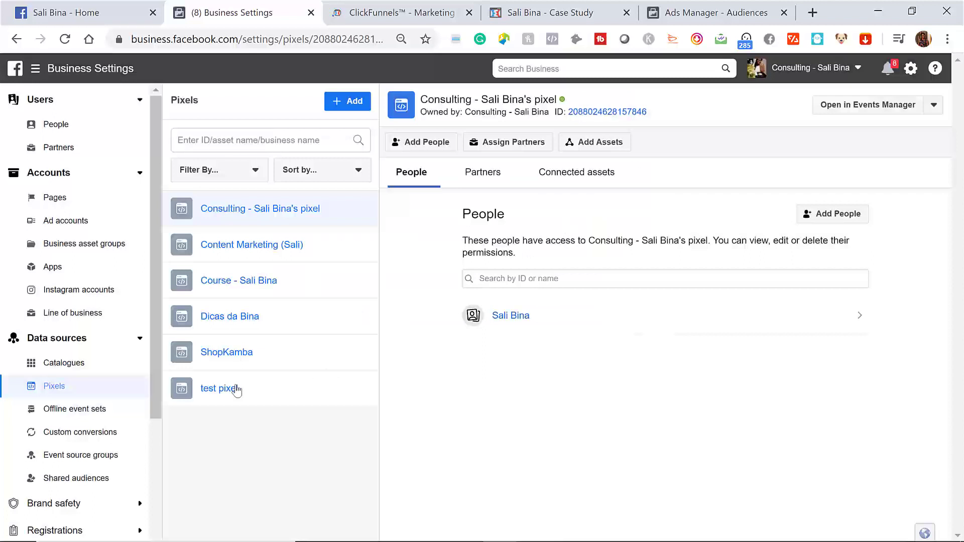
Assign the Ad #2 ad account to the test pixel as a connected asset
click(266, 391)
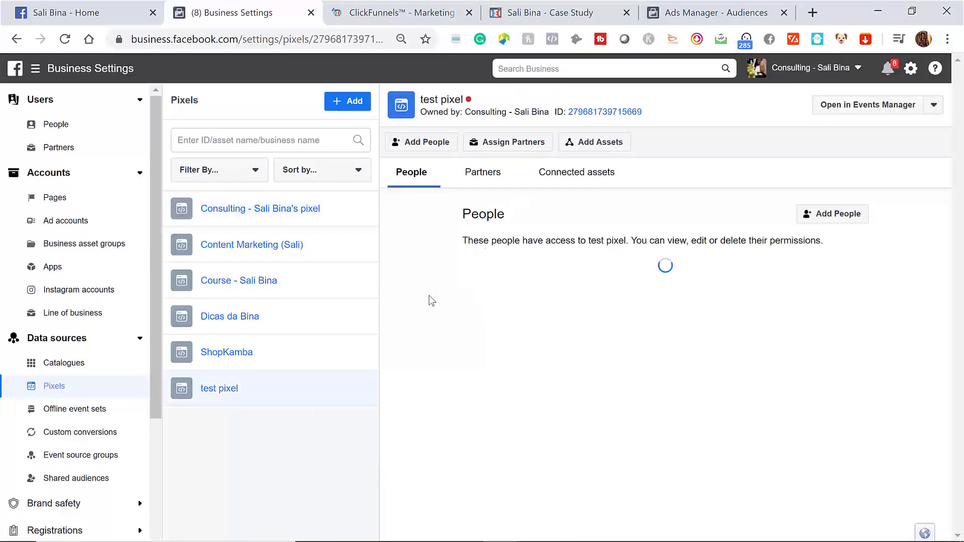
click(585, 147)
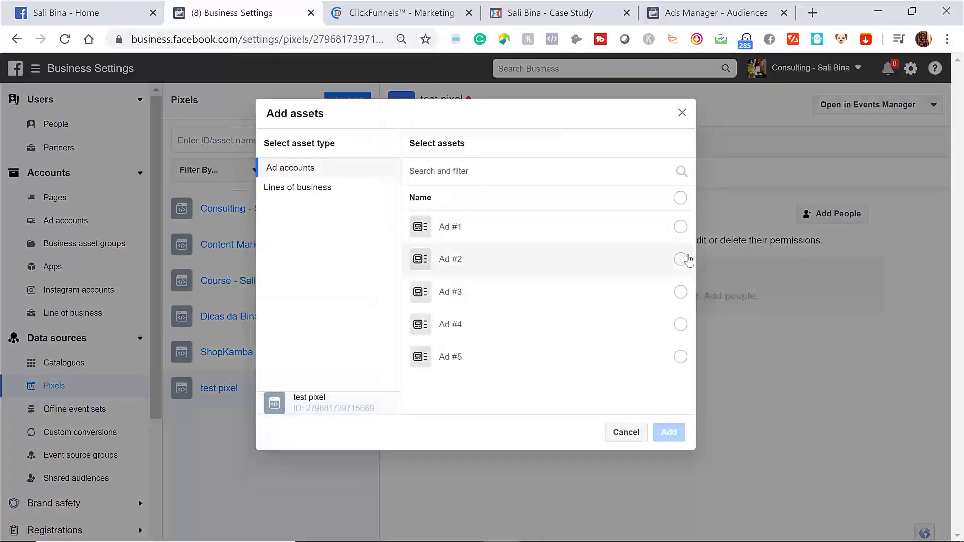
click(681, 259)
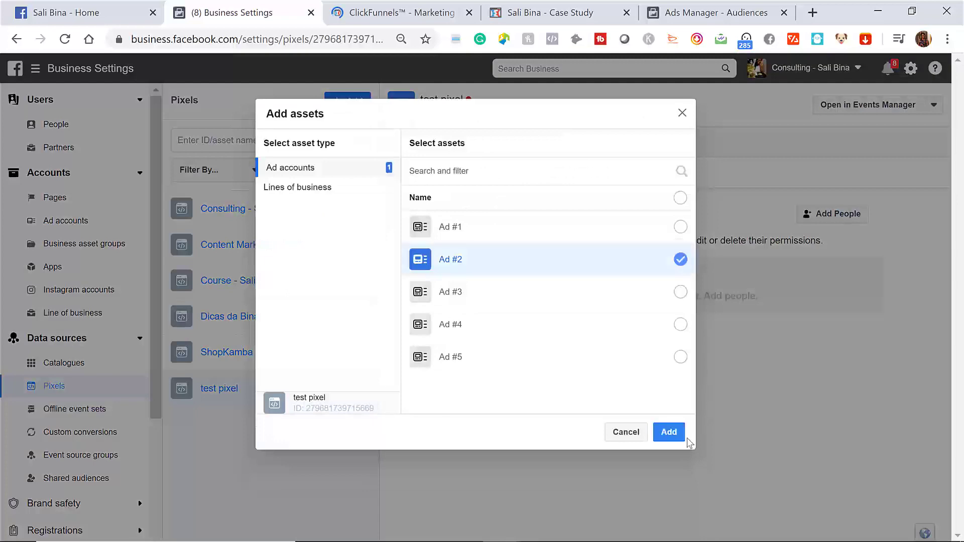
click(669, 433)
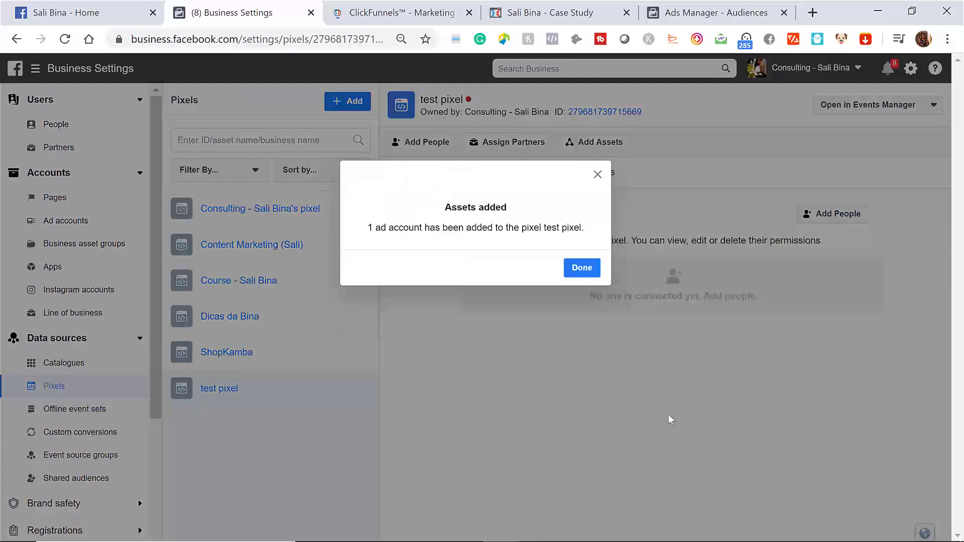
click(582, 267)
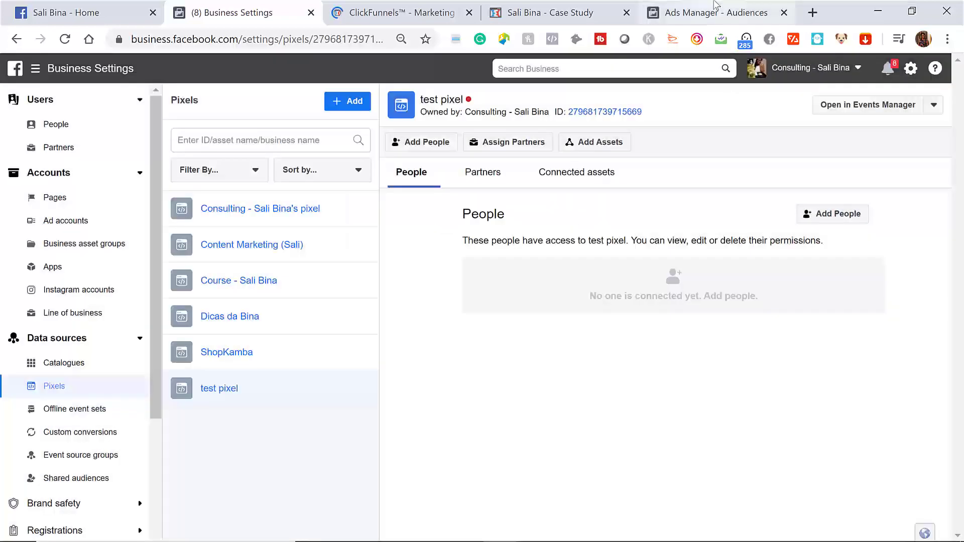
Return to the website custom audience form in Ads Manager, recheck its pixel list, and close the form
click(717, 13)
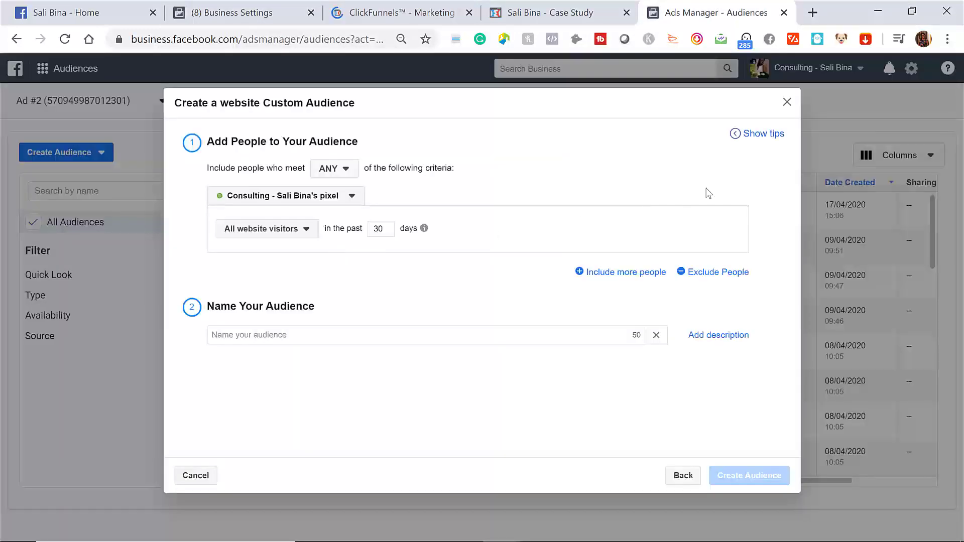
click(336, 200)
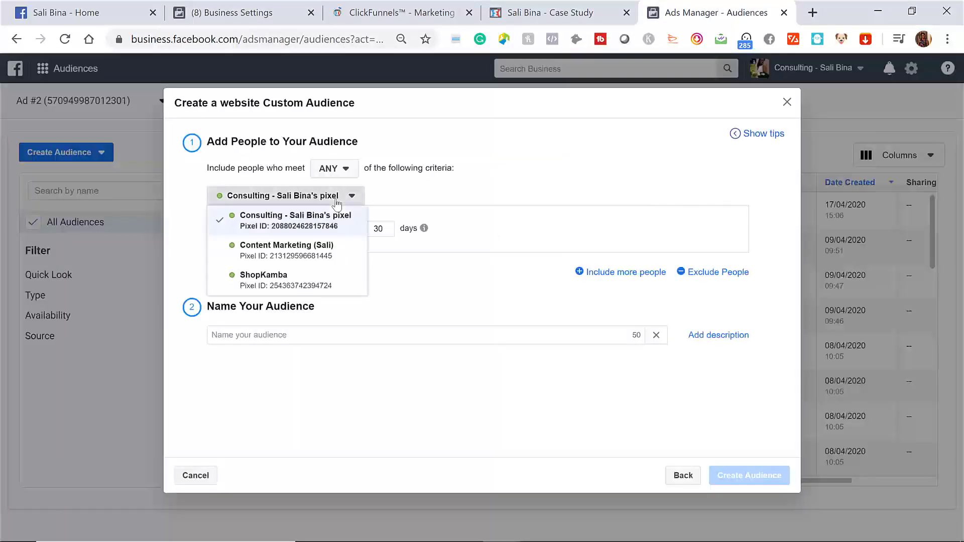
click(336, 200)
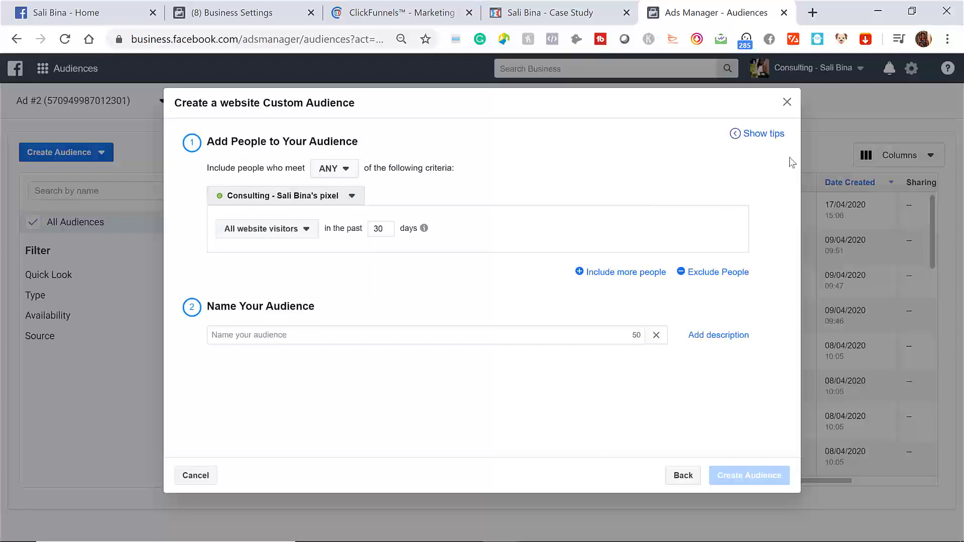
click(788, 104)
Start a new website custom audience and select test pixel as its source
click(98, 153)
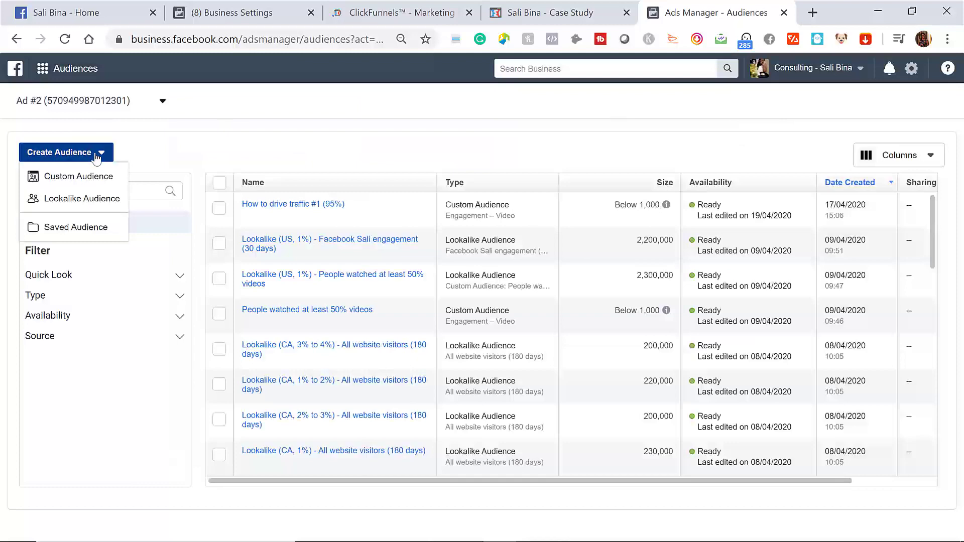
click(89, 182)
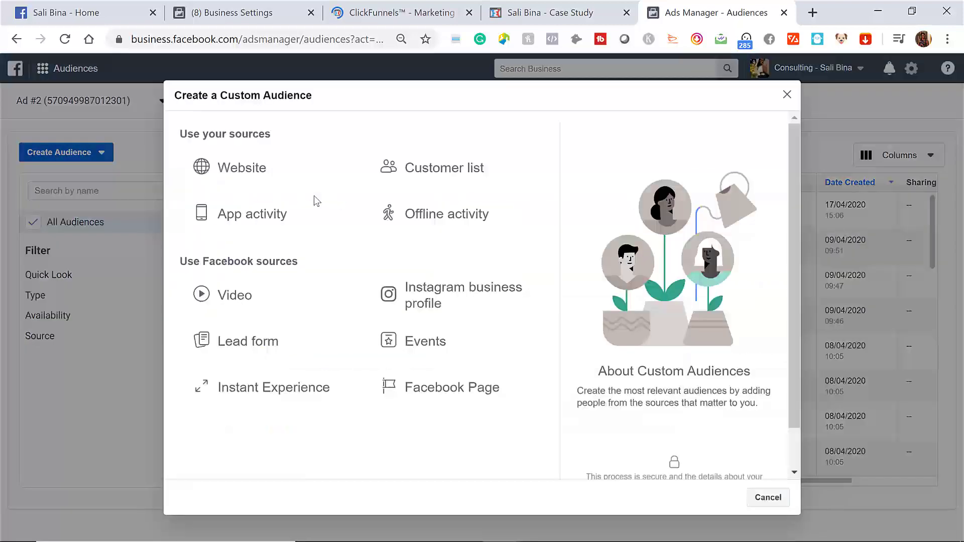
click(273, 174)
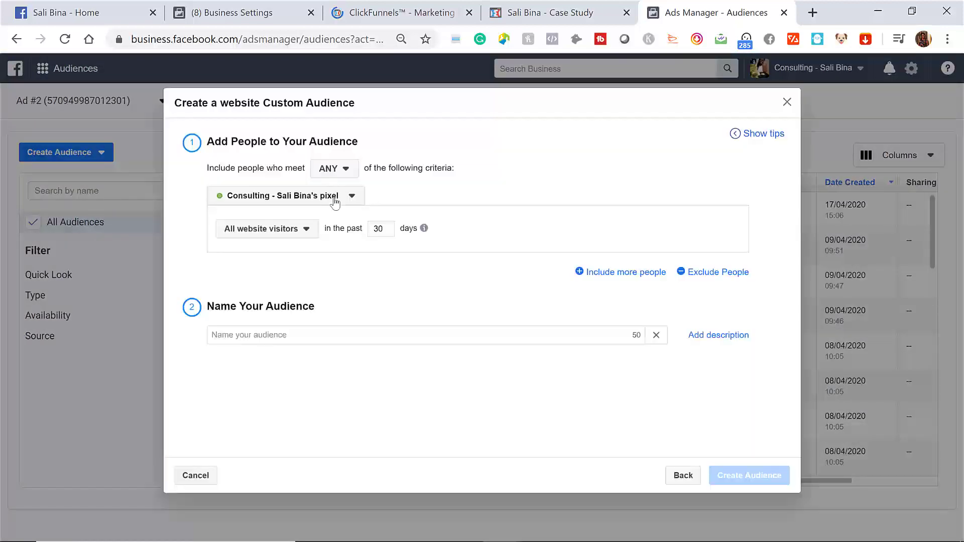
click(335, 201)
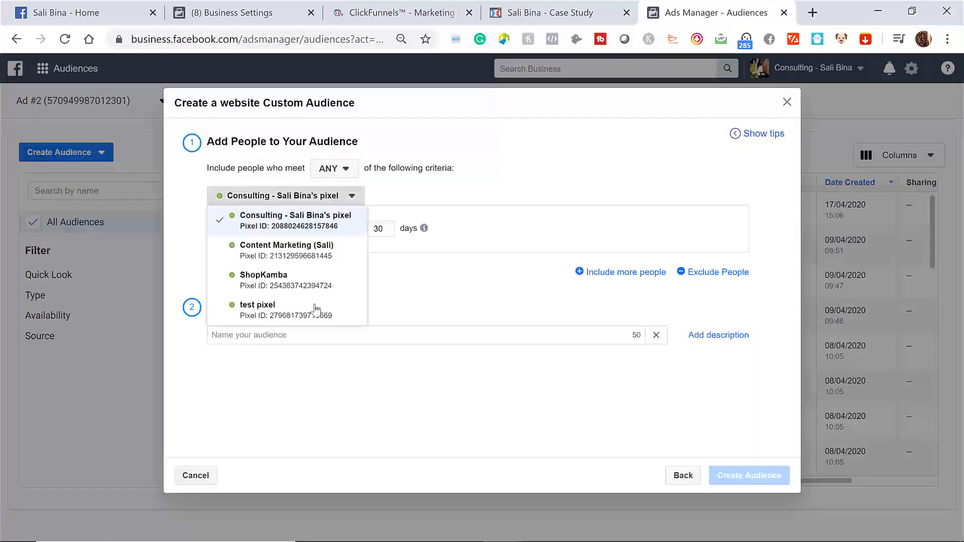
click(266, 309)
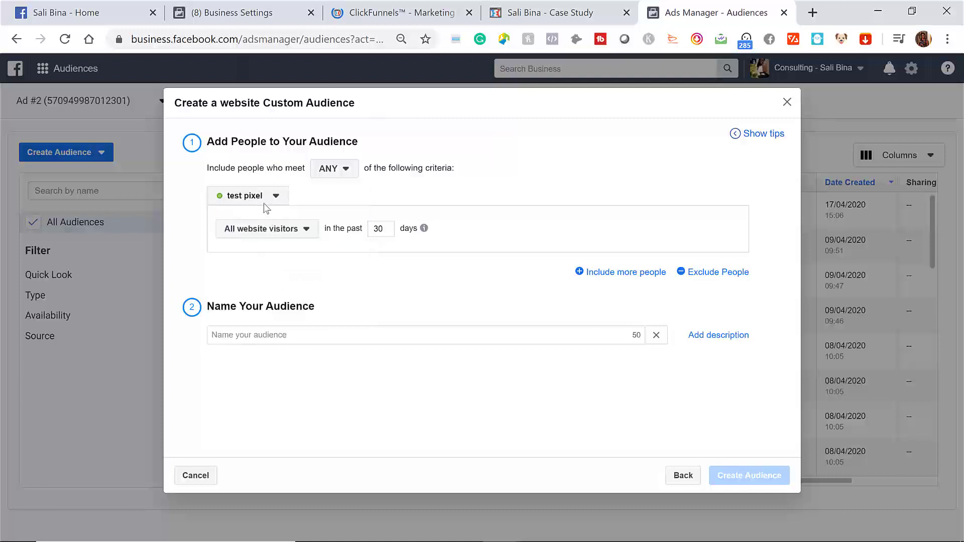
Set the audience criterion to people who visited specific web pages, and discard the audience form
click(299, 232)
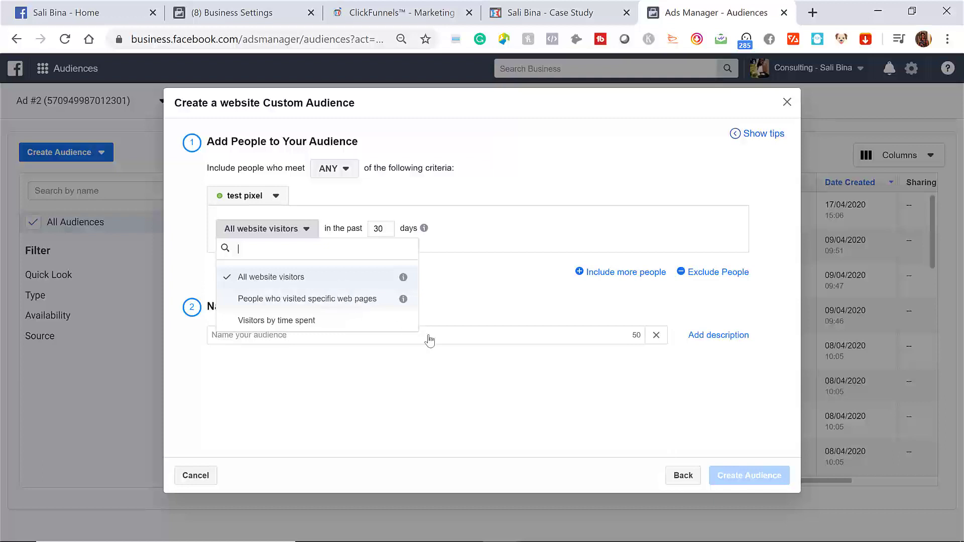
click(395, 306)
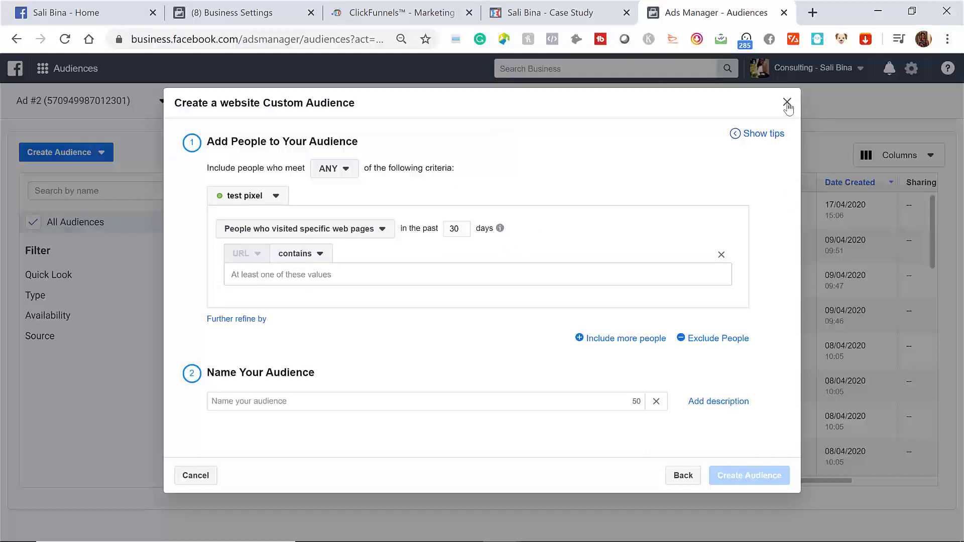
click(787, 103)
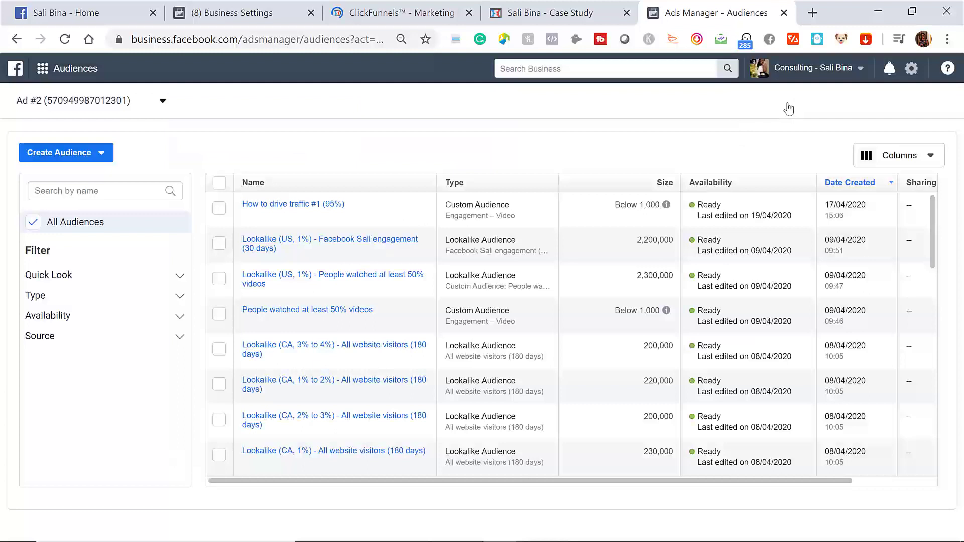
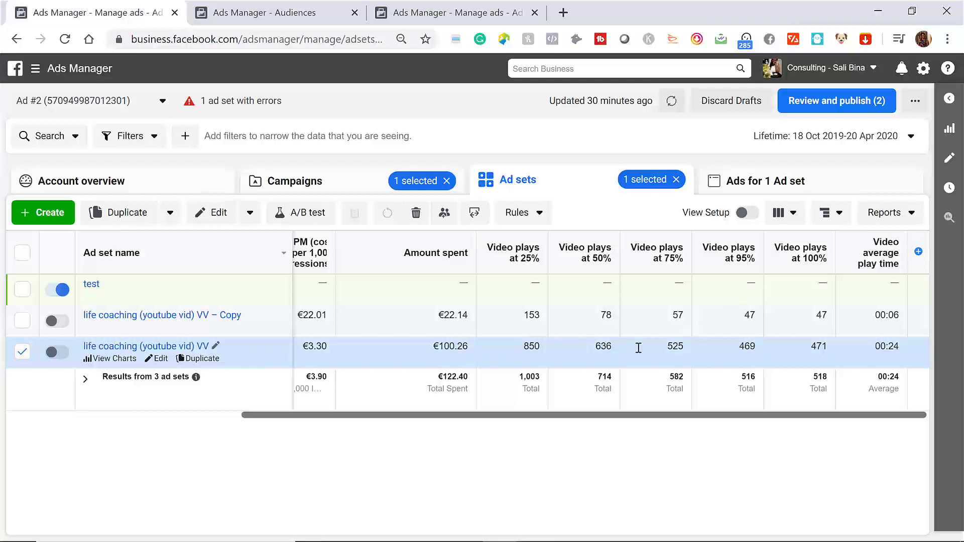
Examine the video plays at 95% for the life coaching (youtube vid) VV ad set
drag(707, 357, 750, 351)
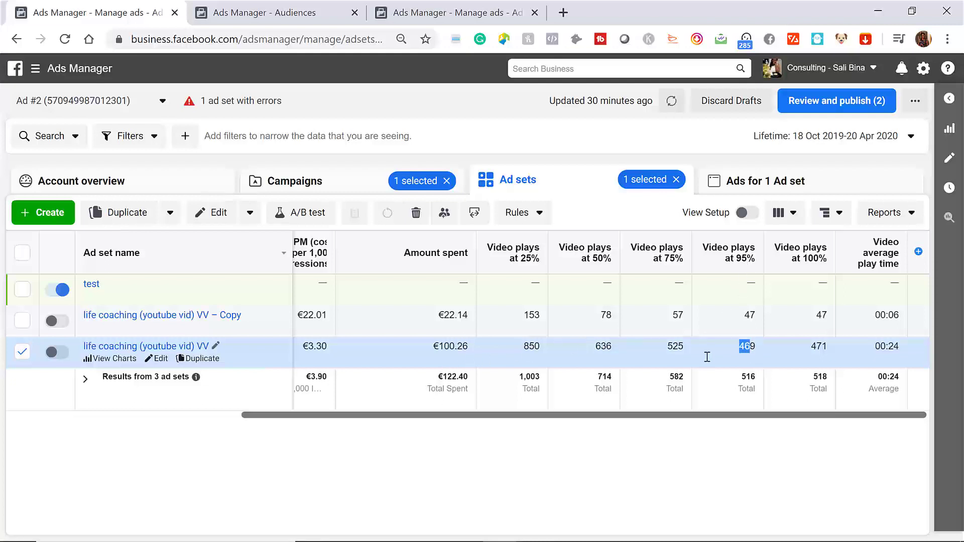
click(744, 345)
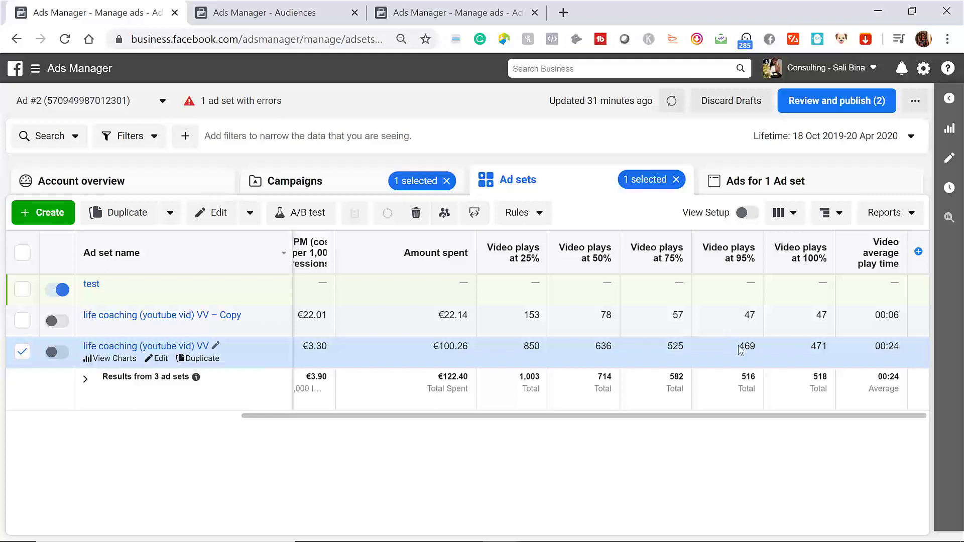
double_click(757, 349)
click(753, 354)
double_click(755, 348)
click(754, 354)
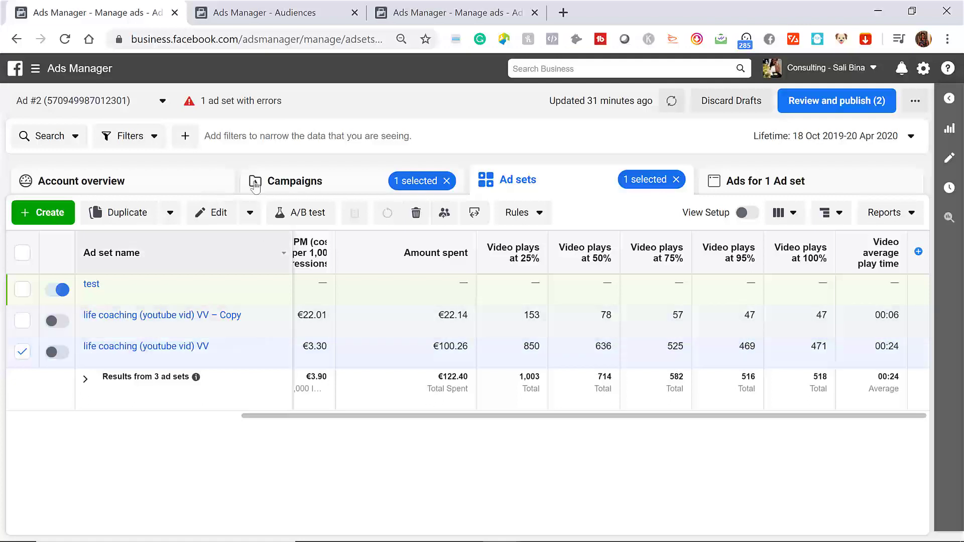
On the Audiences page, start a video custom audience for people who have watched at least 95% of the video
click(231, 14)
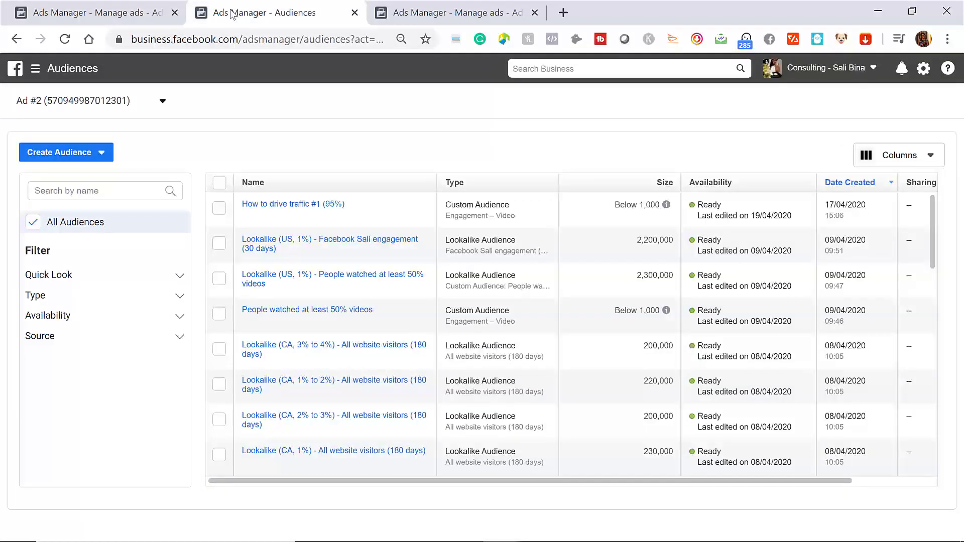
click(101, 155)
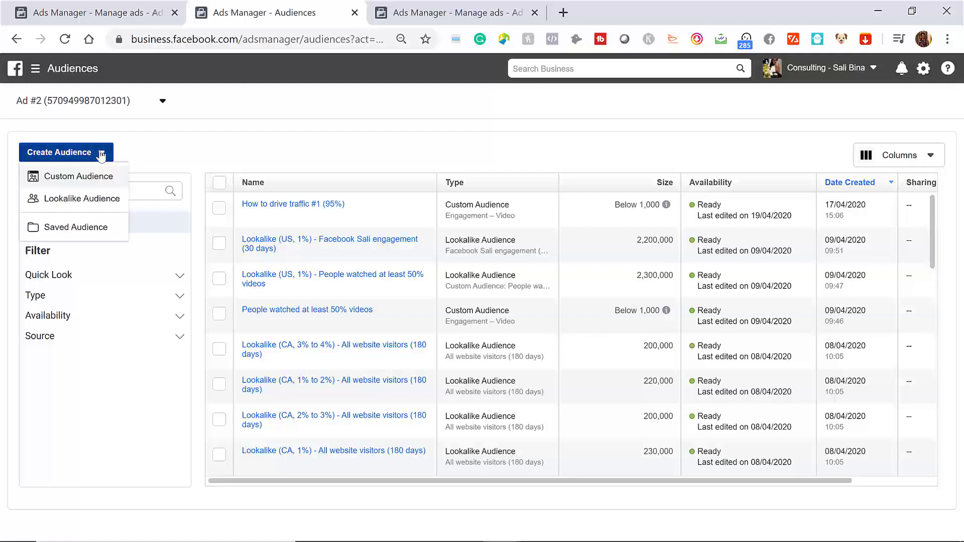
click(92, 180)
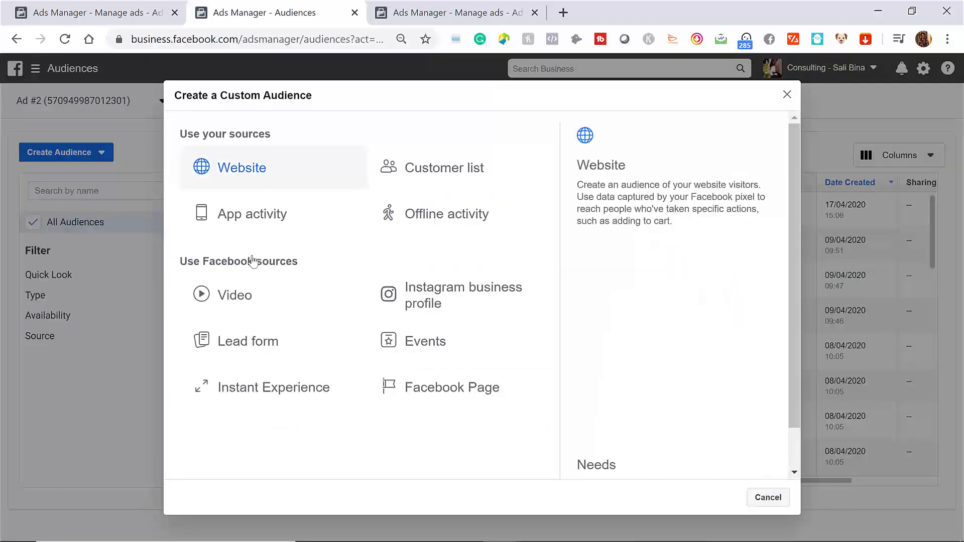
click(250, 304)
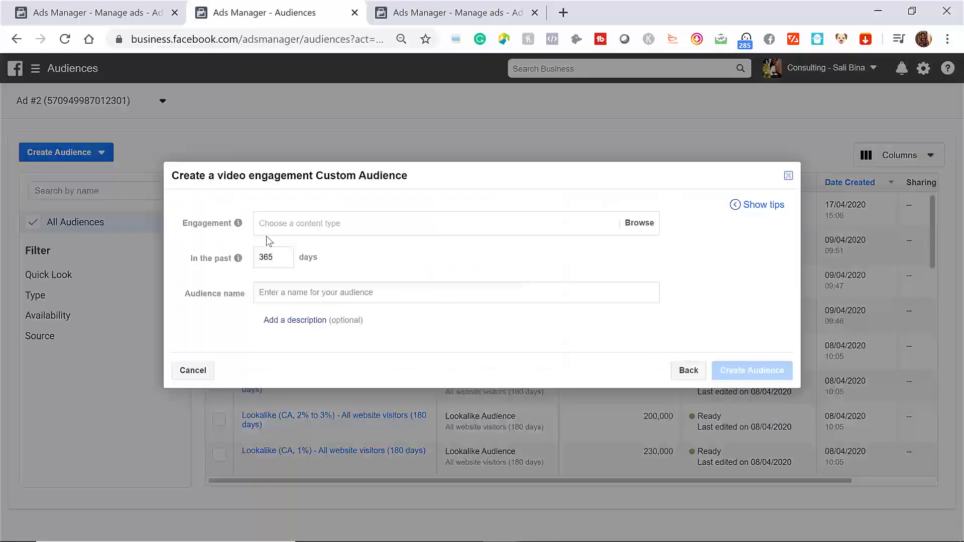
click(650, 226)
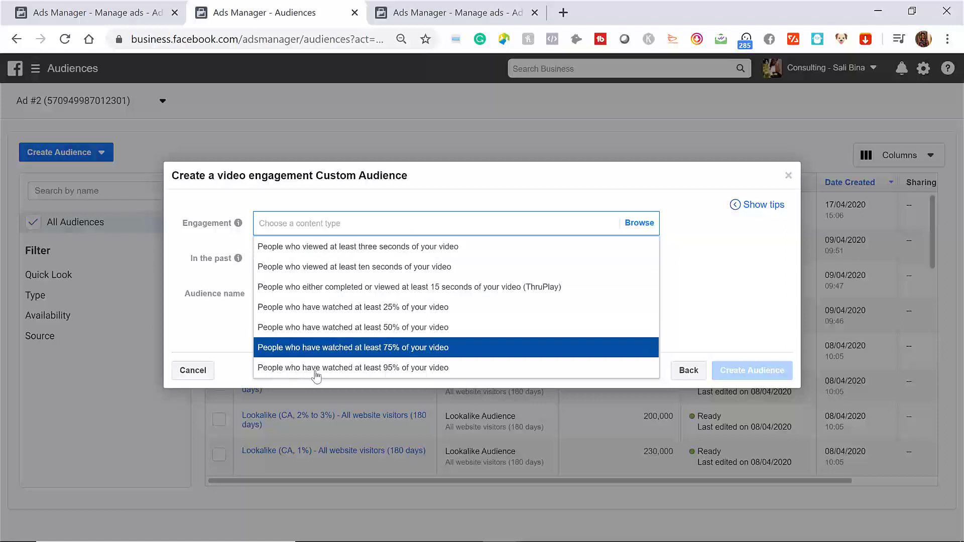
click(446, 370)
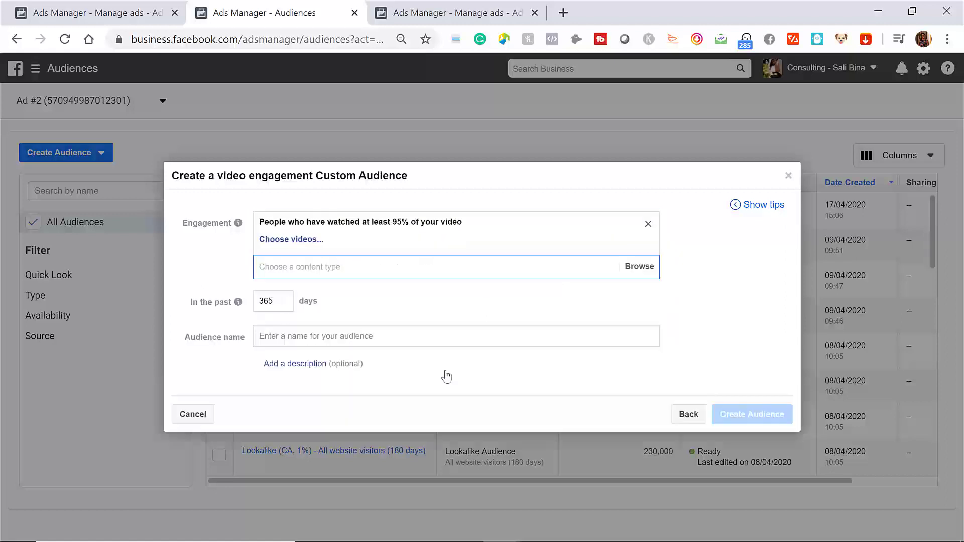
Choose the 0:22 video "Criar uma loja virtual não tem de…" as the audience's source video and confirm the selection
click(303, 241)
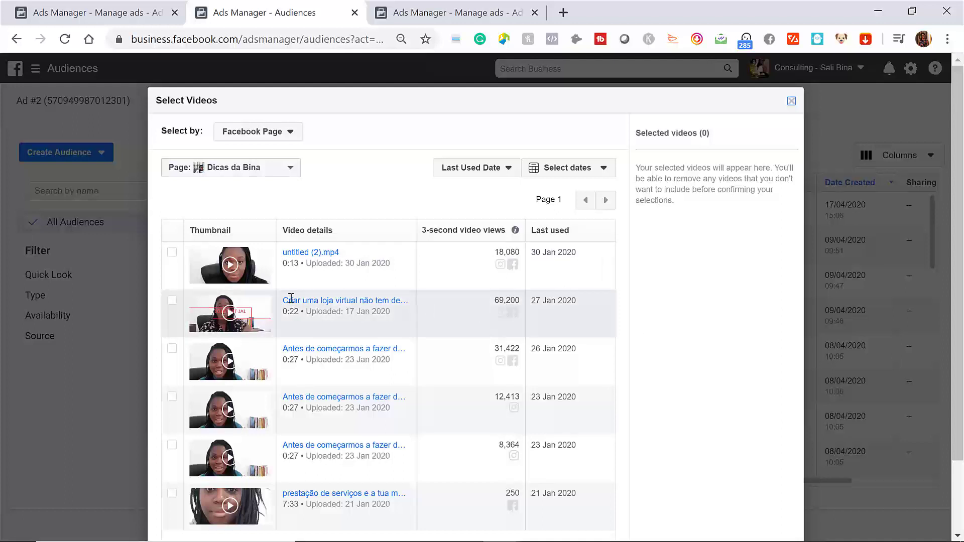
click(172, 304)
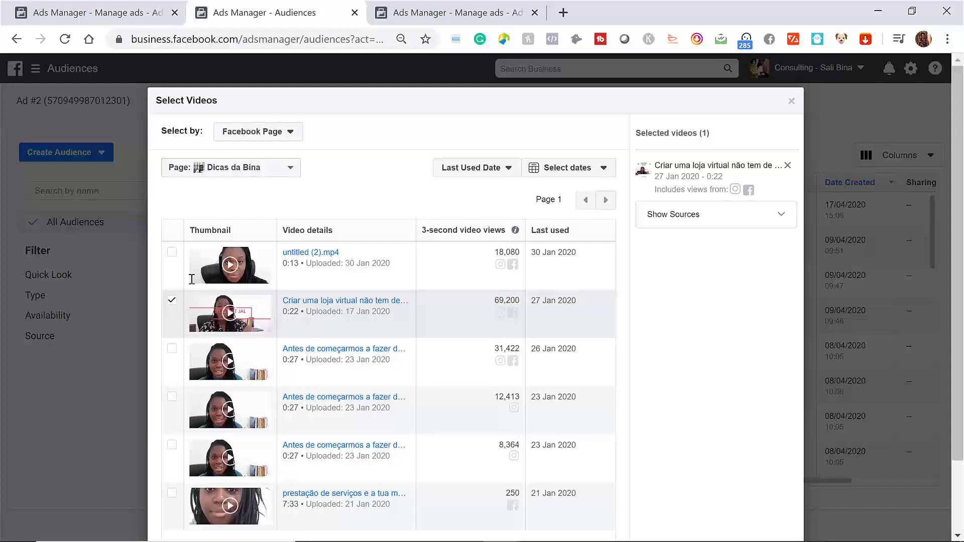
scroll(767, 378, down, 1)
scroll(767, 377, down, 3)
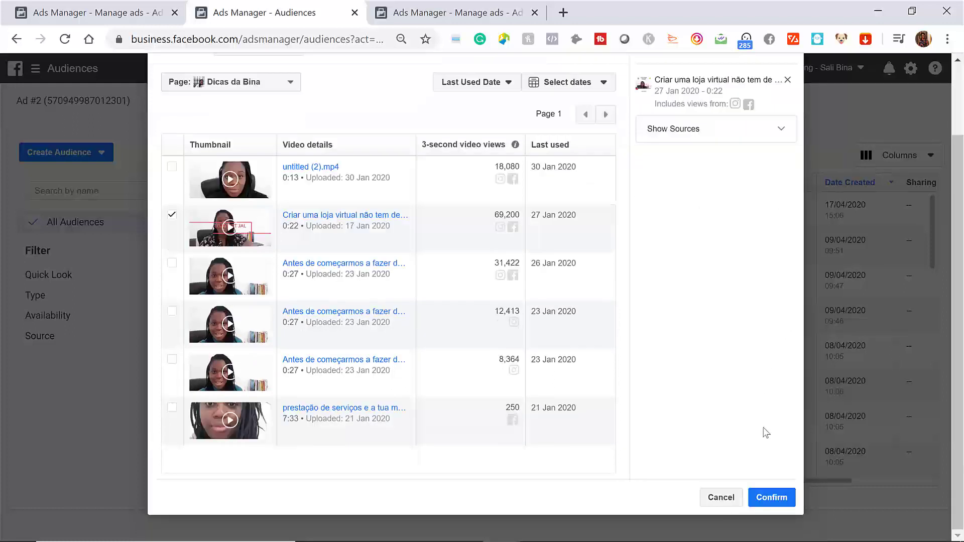
click(768, 498)
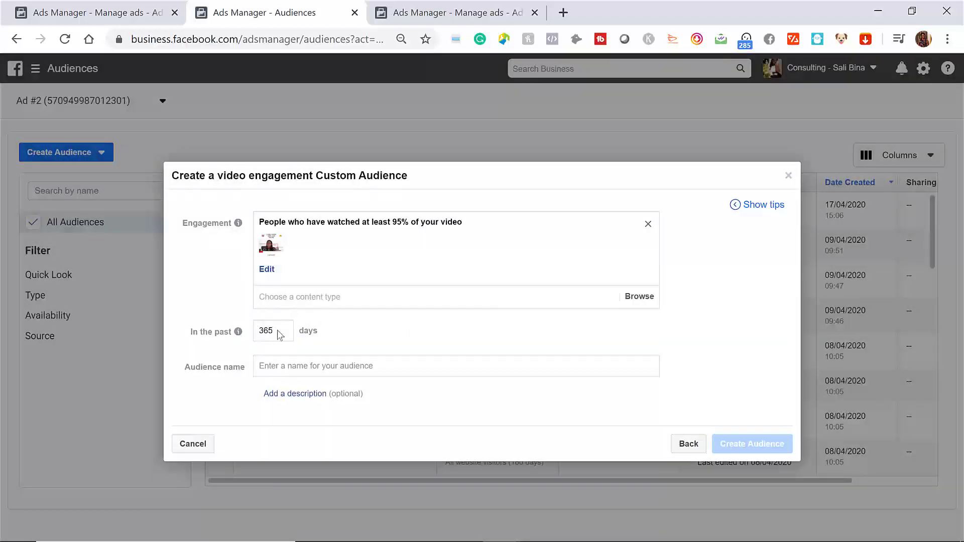
Name the audience "watched 95% video test", create it, and dismiss the confirmation dialog
mouse_move(237, 333)
click(296, 365)
text(watched 95% )
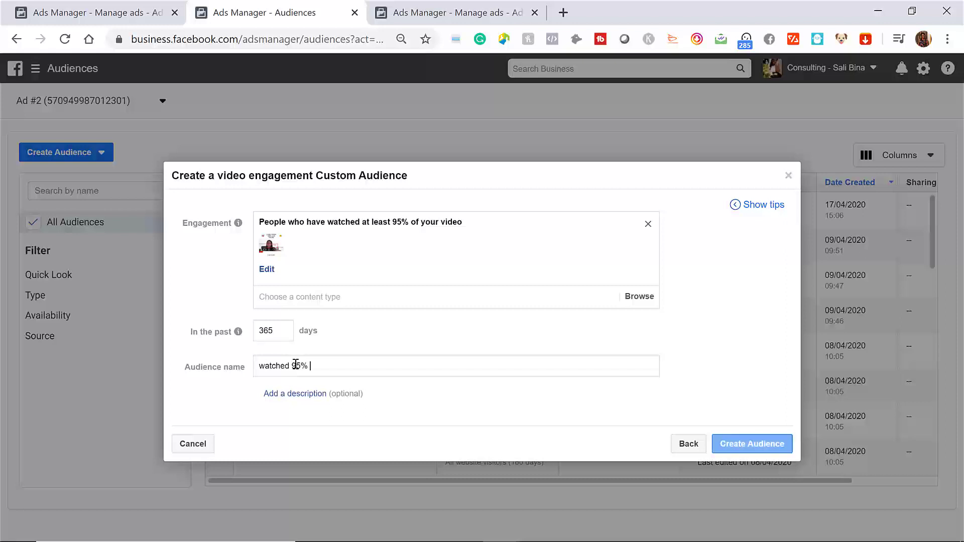
text(video test)
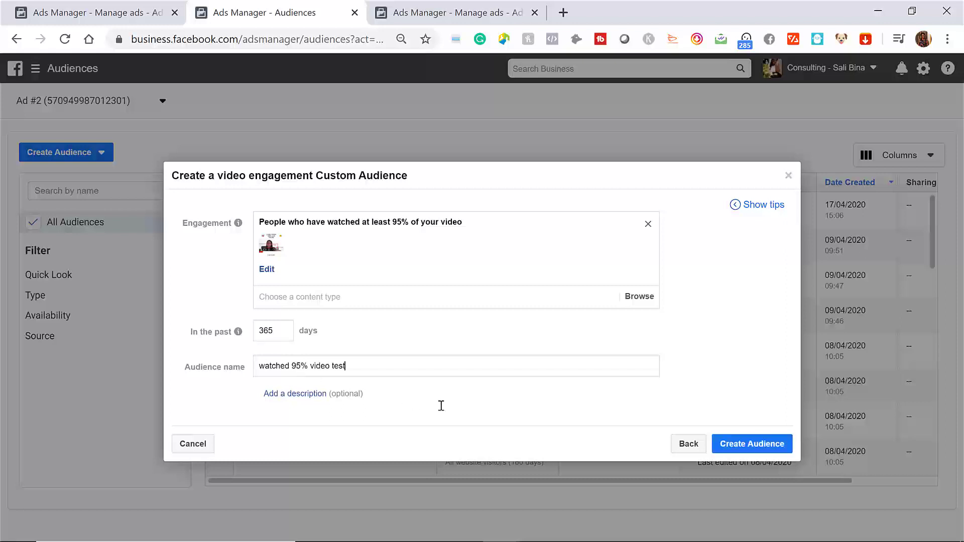
click(737, 446)
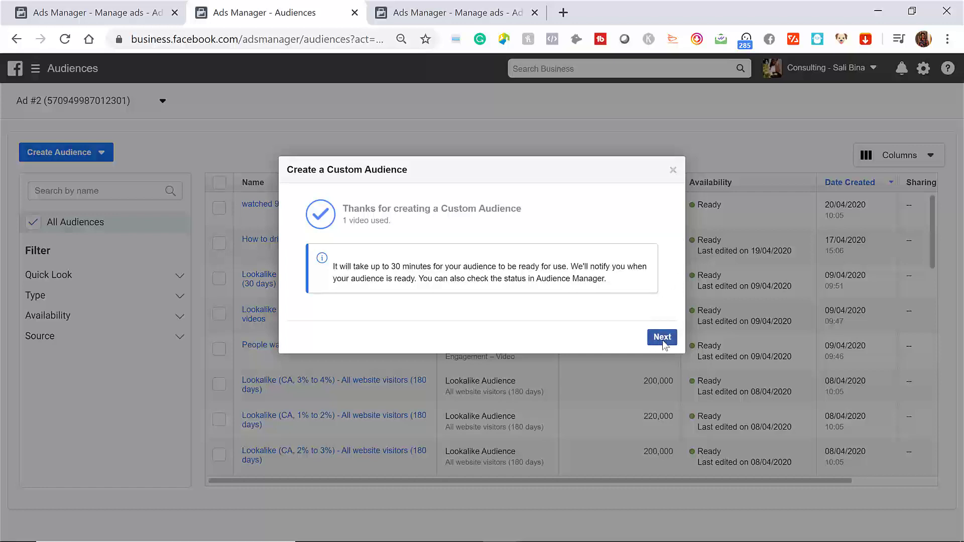
click(673, 171)
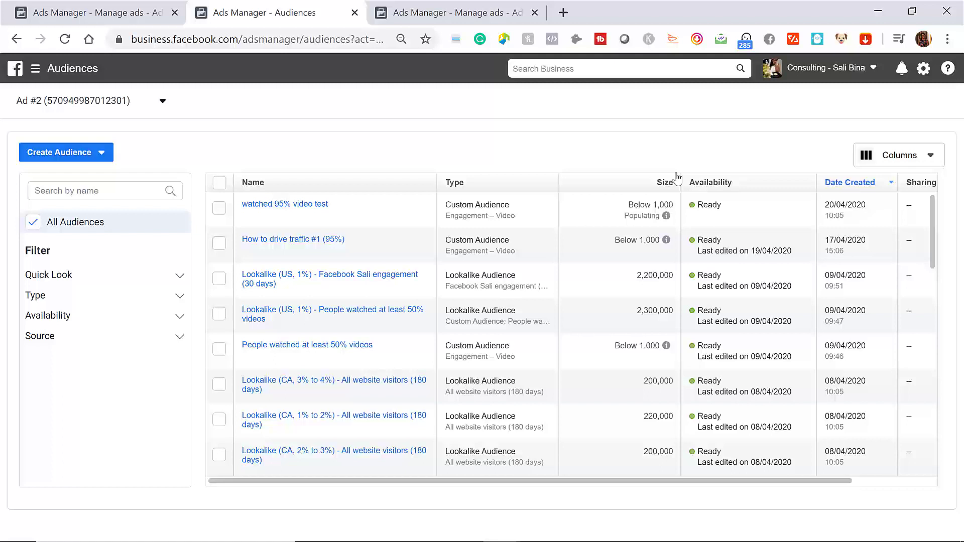
Return to the test ad set's editor and review its settings from the traffic destination through to the audience section
click(428, 9)
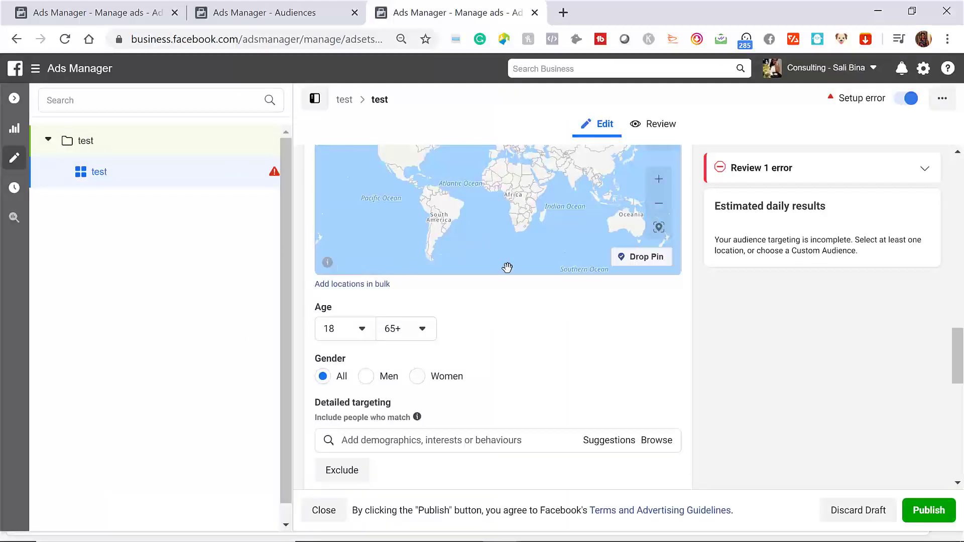
scroll(547, 332, up, 6)
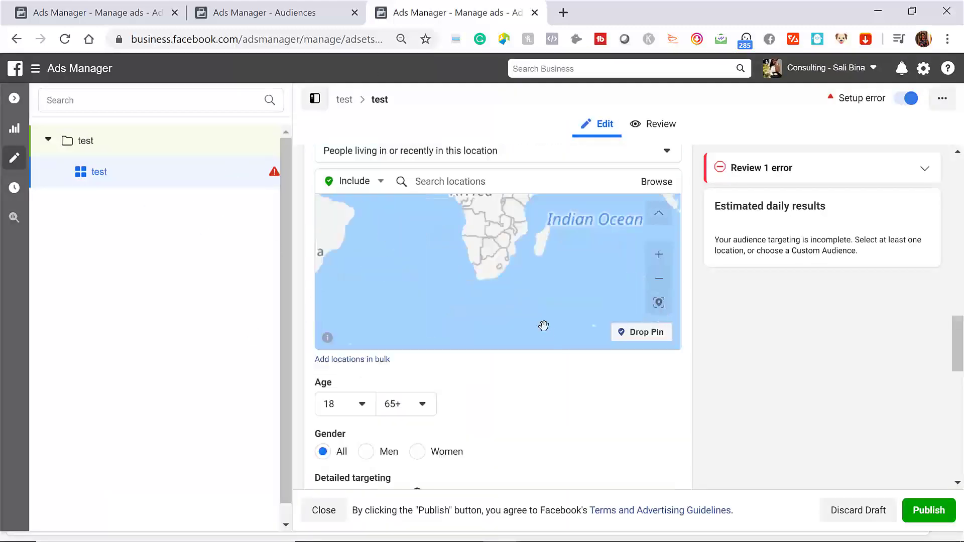
scroll(718, 380, up, 6)
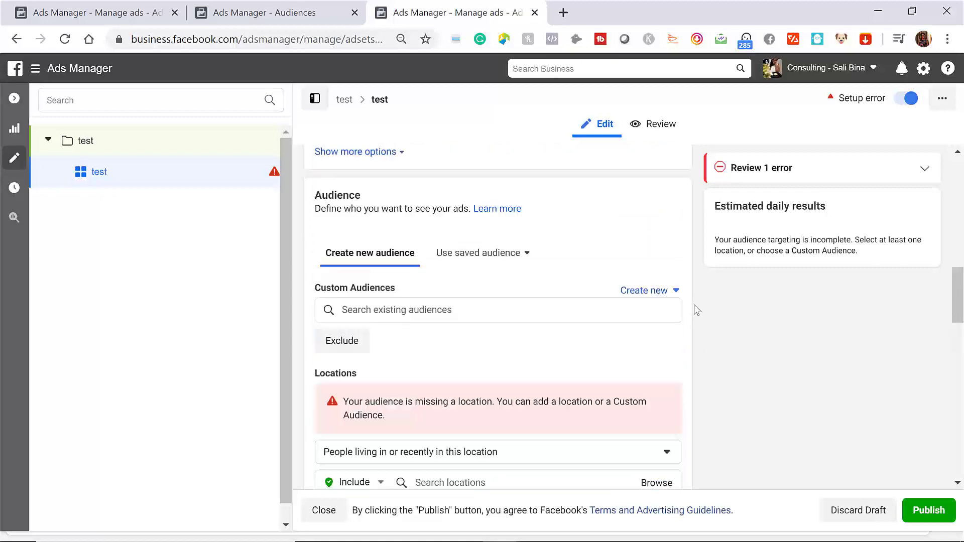
scroll(696, 309, up, 6)
scroll(696, 309, up, 5)
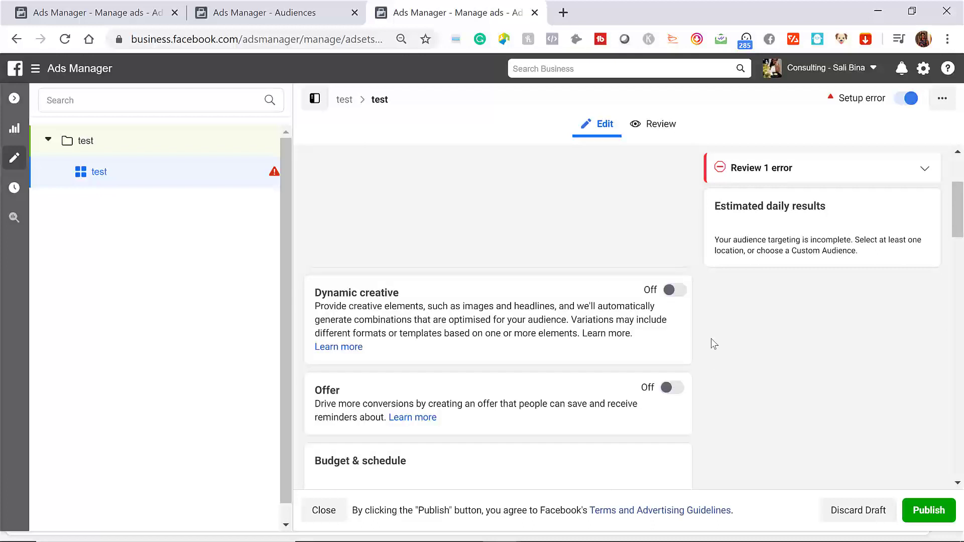
scroll(711, 339, up, 3)
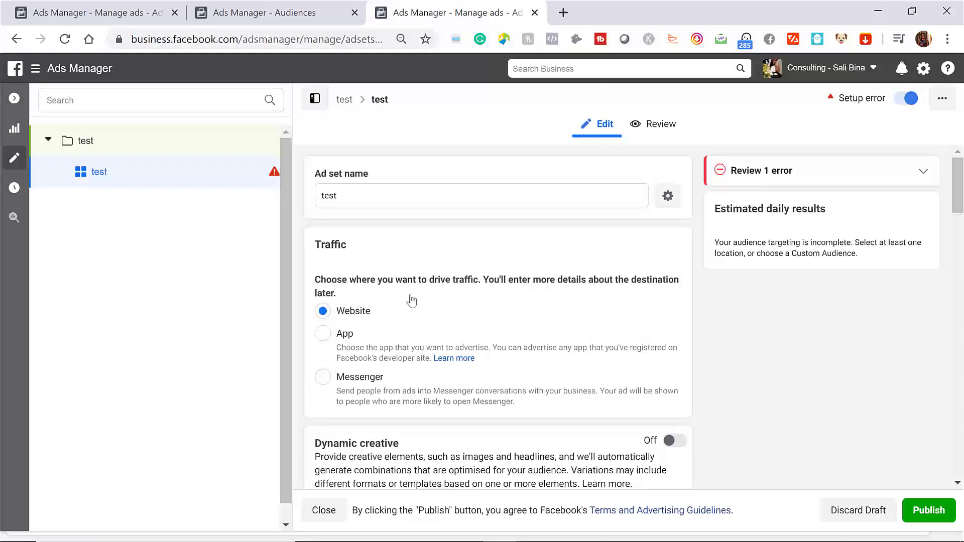
scroll(424, 316, down, 2)
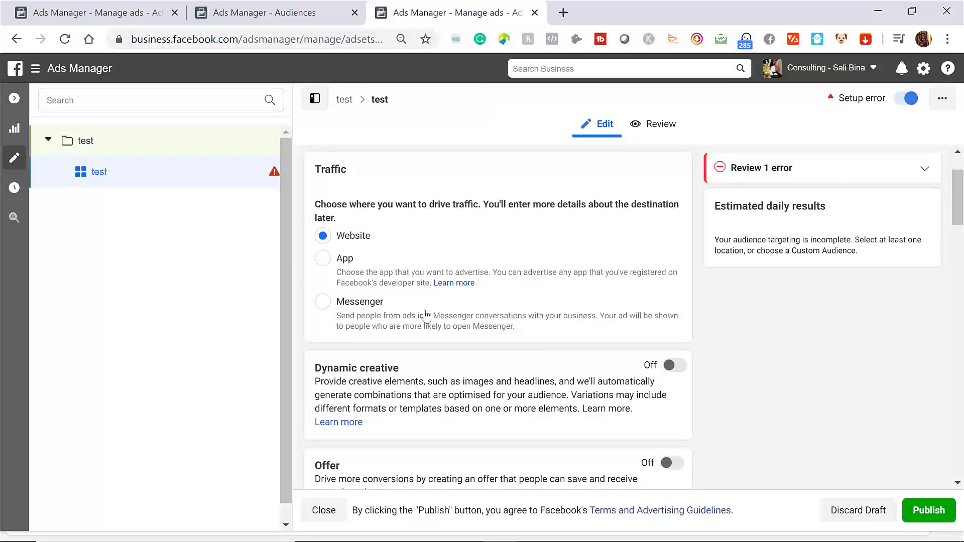
scroll(425, 315, down, 5)
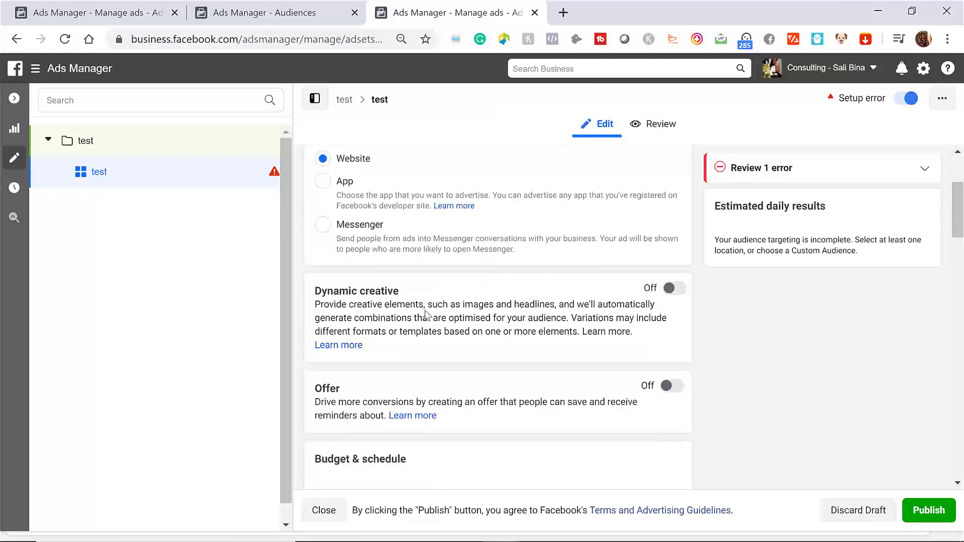
scroll(425, 316, down, 6)
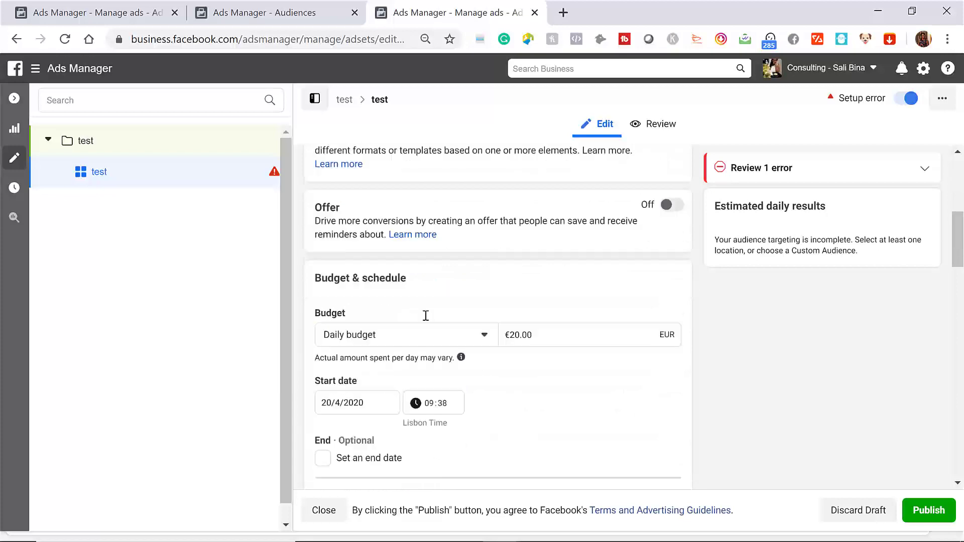
scroll(428, 320, down, 2)
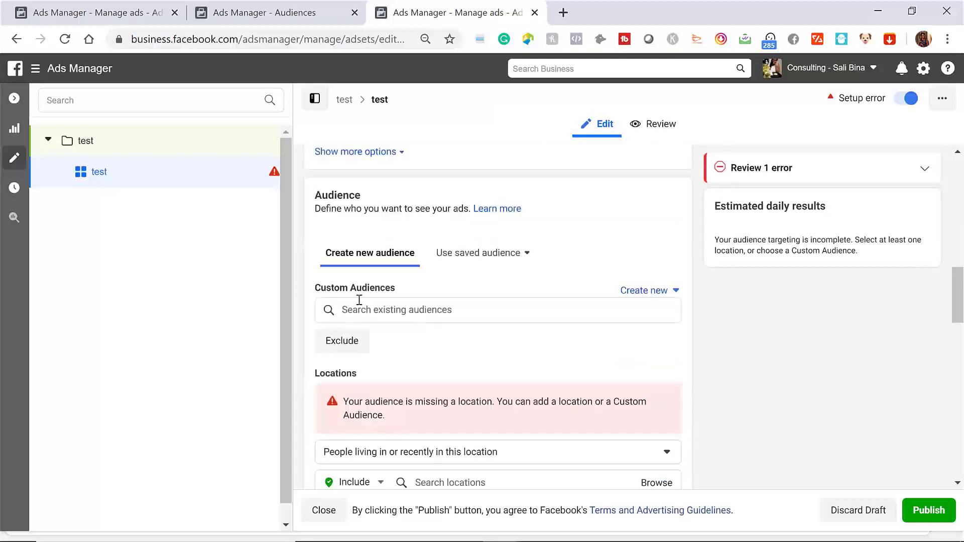
Browse the existing custom and lookalike audiences available for the test ad set
click(371, 312)
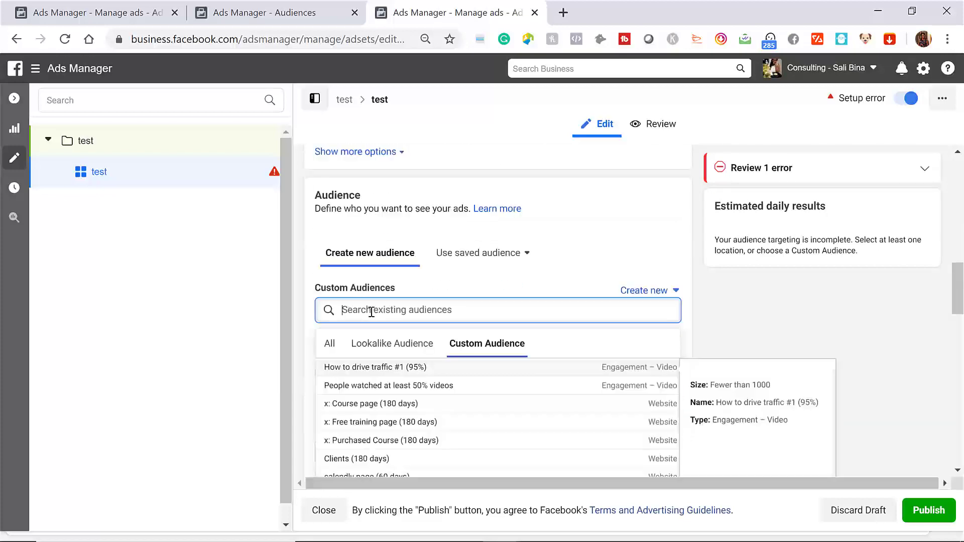
scroll(440, 374, down, 2)
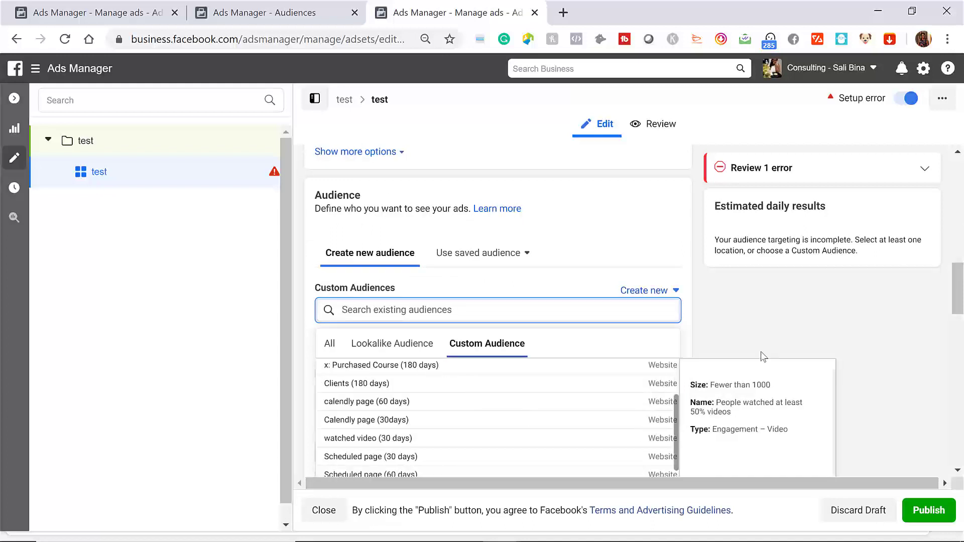
scroll(503, 351, down, 2)
scroll(512, 344, up, 2)
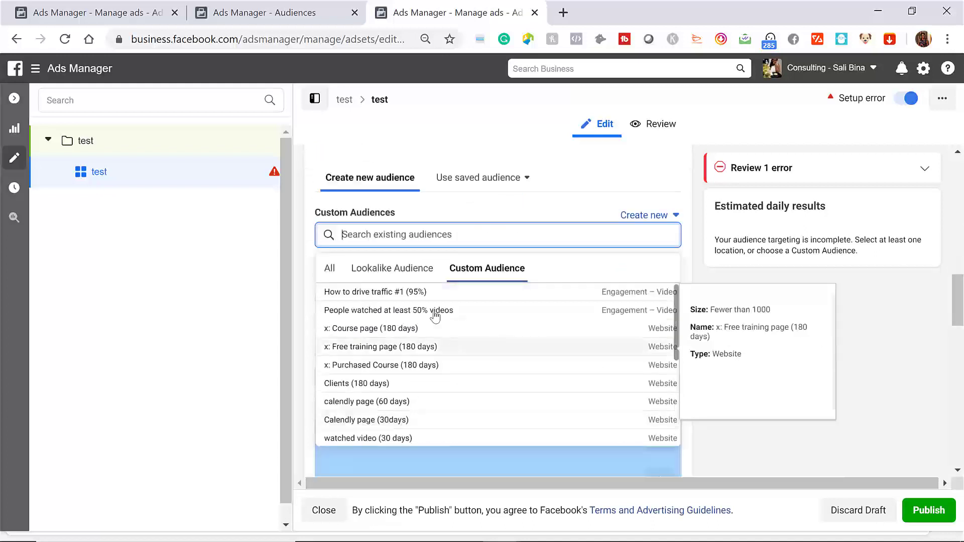
click(414, 272)
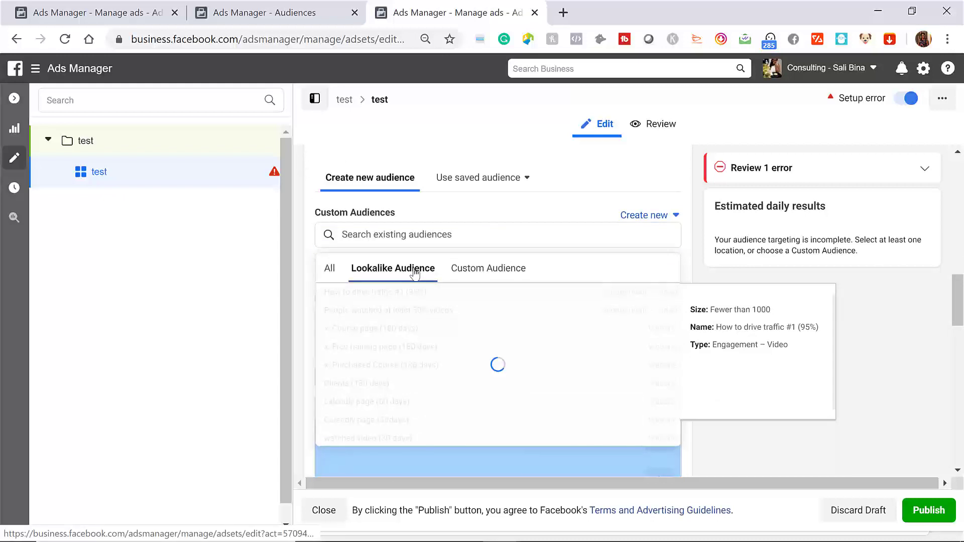
click(489, 270)
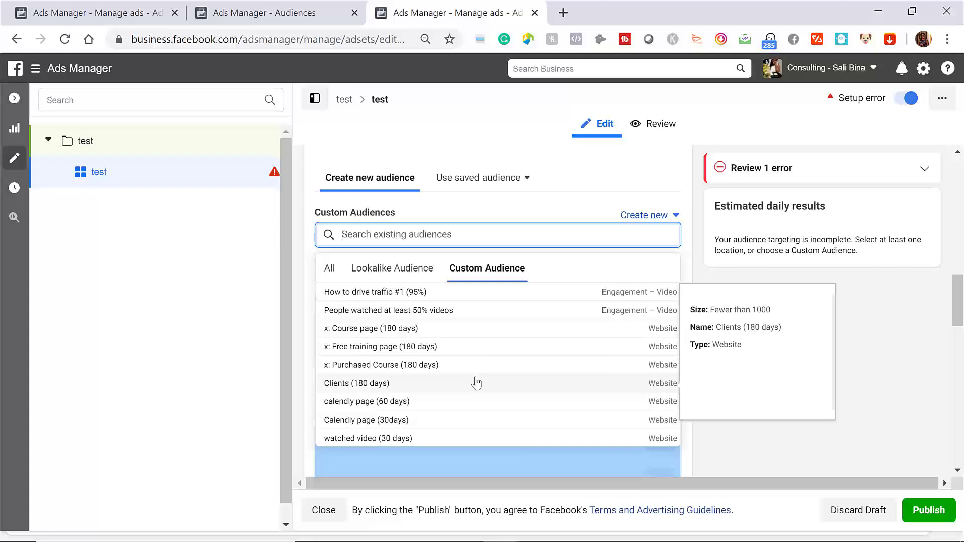
scroll(477, 383, down, 4)
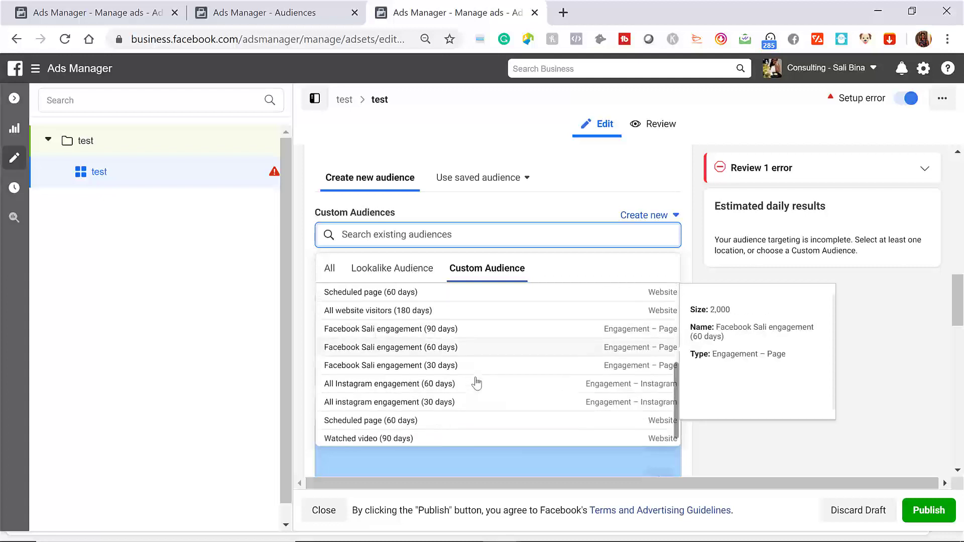
scroll(477, 384, up, 2)
scroll(477, 383, down, 2)
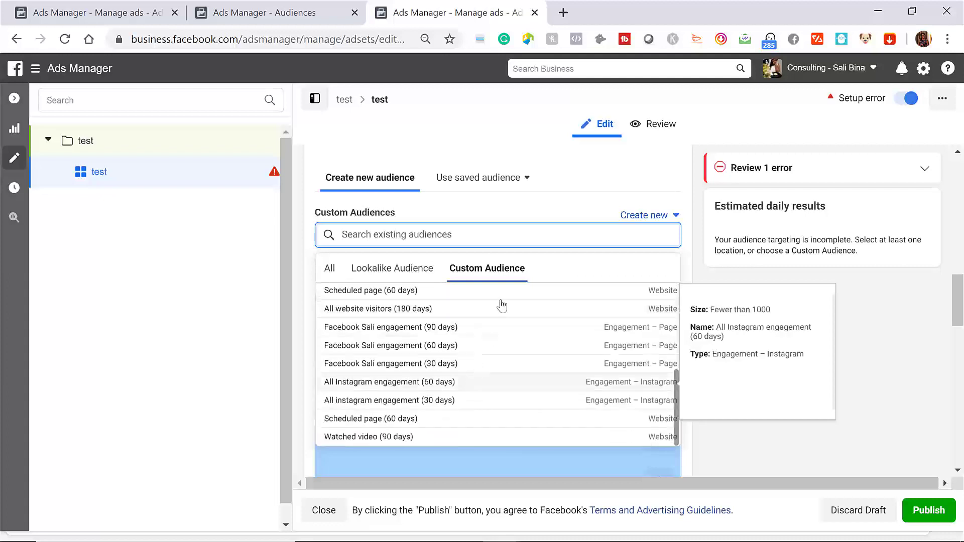
Search the custom audiences for "test" and add "watched 95% video test" to the ad set's targeting
text(test)
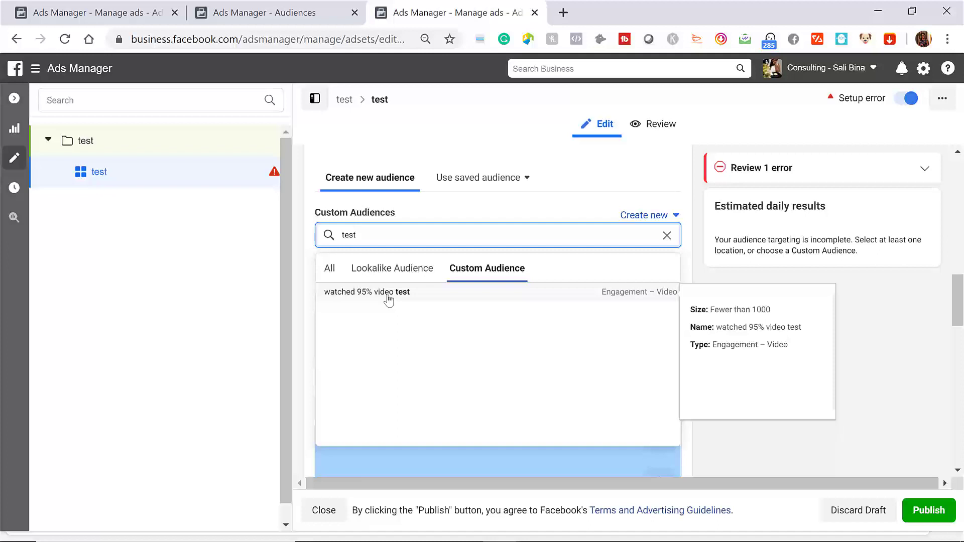
click(437, 319)
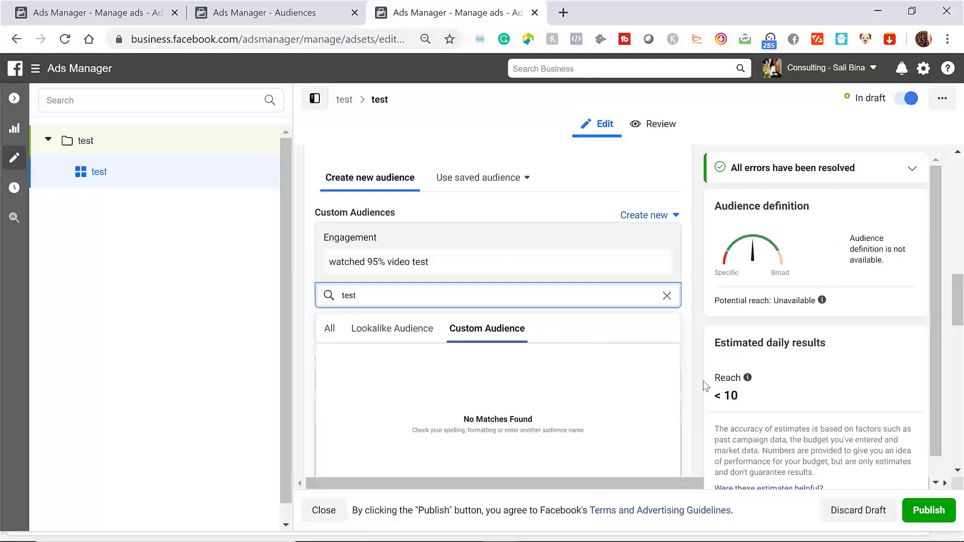
scroll(703, 380, down, 3)
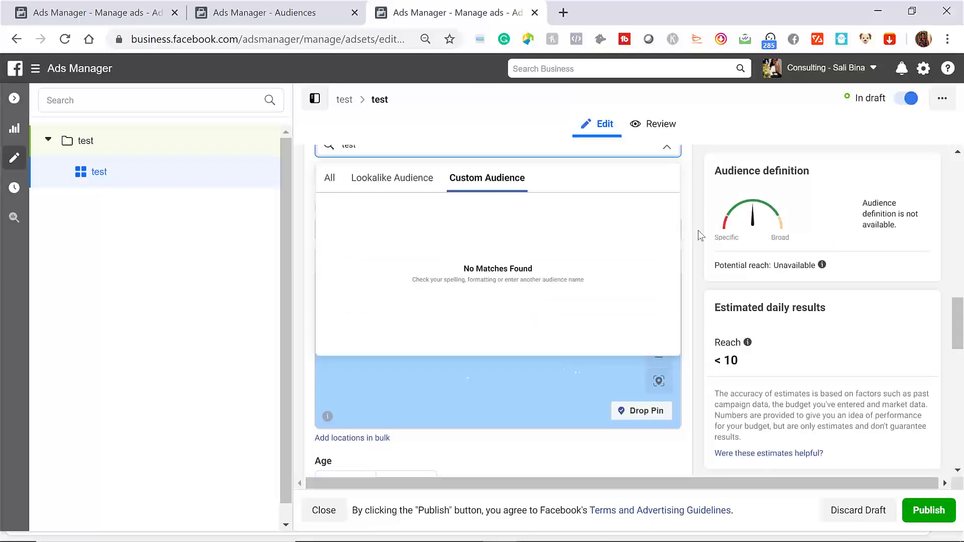
scroll(698, 230, up, 2)
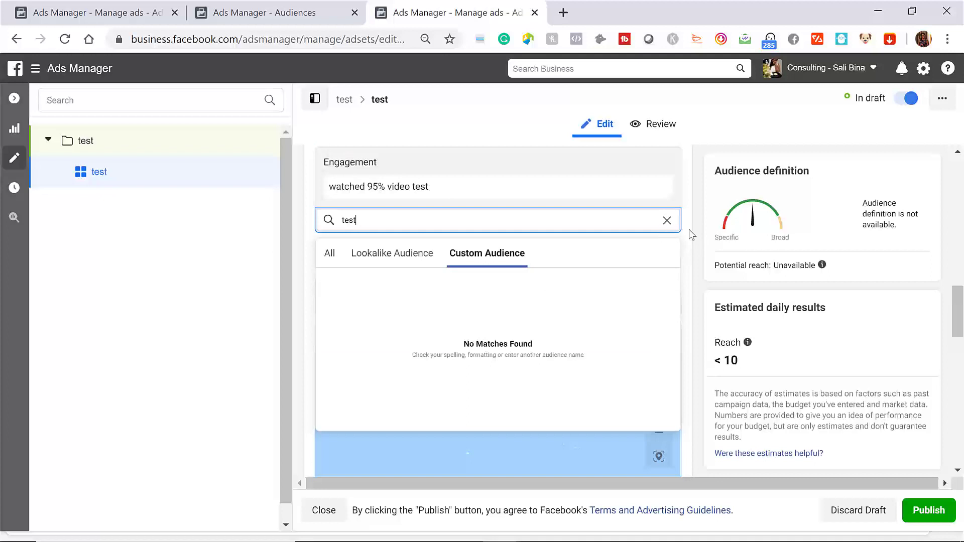
click(692, 235)
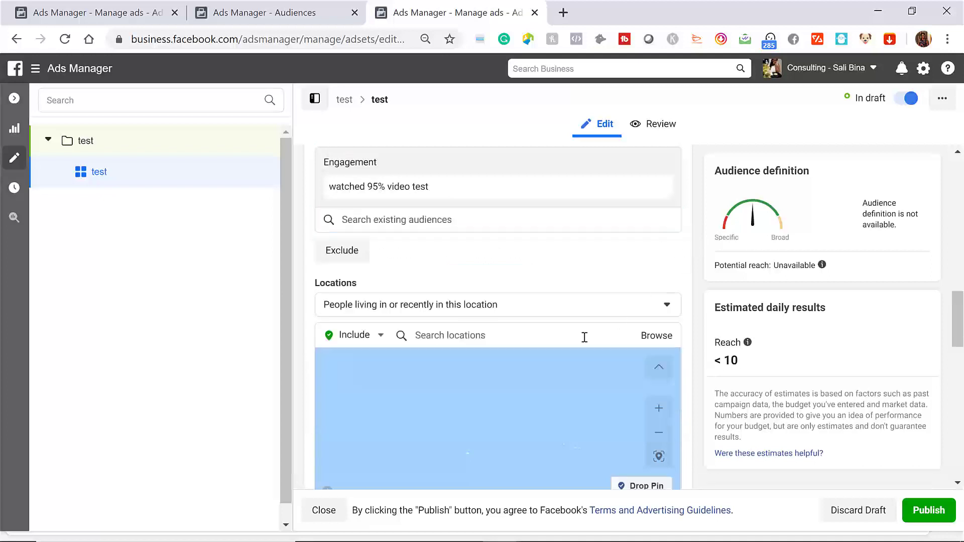
Search the ad set's locations for "worldwide" and close the suggestions without choosing one
click(494, 342)
text(worl)
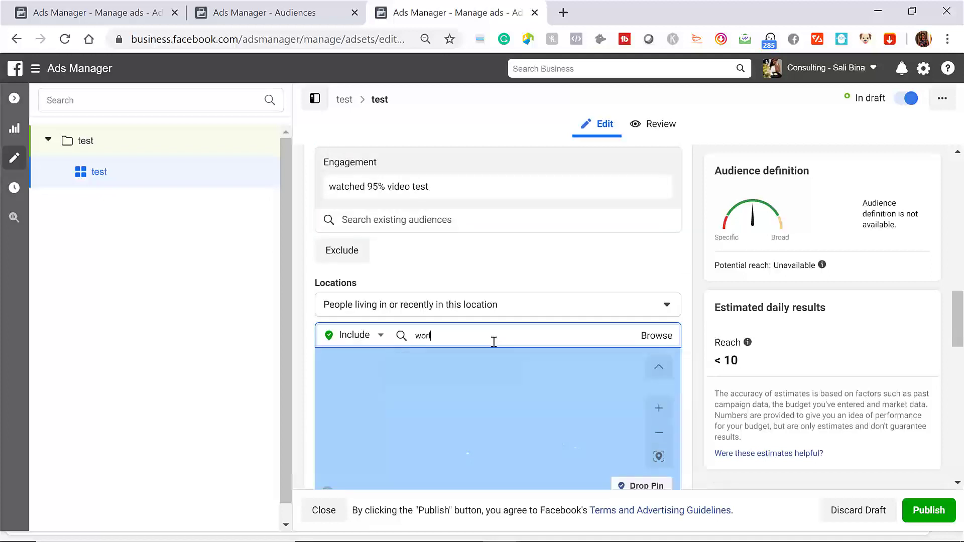
text(dwide)
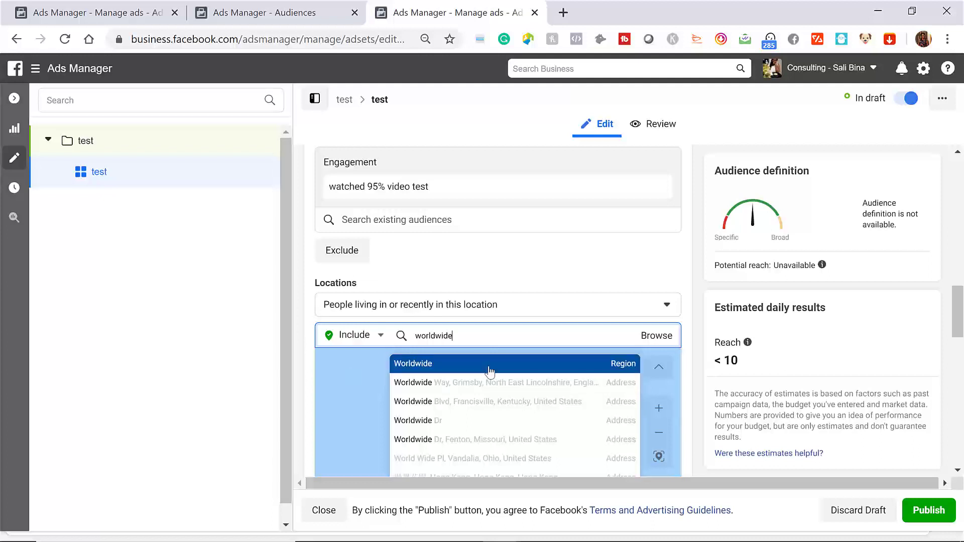
click(696, 351)
Review the ad set's age, gender, detailed targeting, placement and ad delivery optimisation settings, and return to the locations section
scroll(695, 347, down, 9)
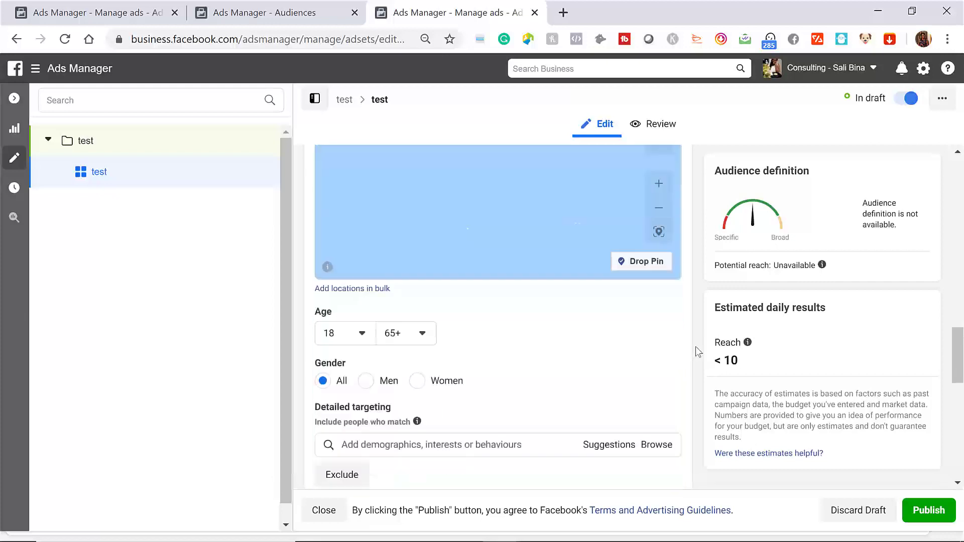
scroll(695, 347, down, 6)
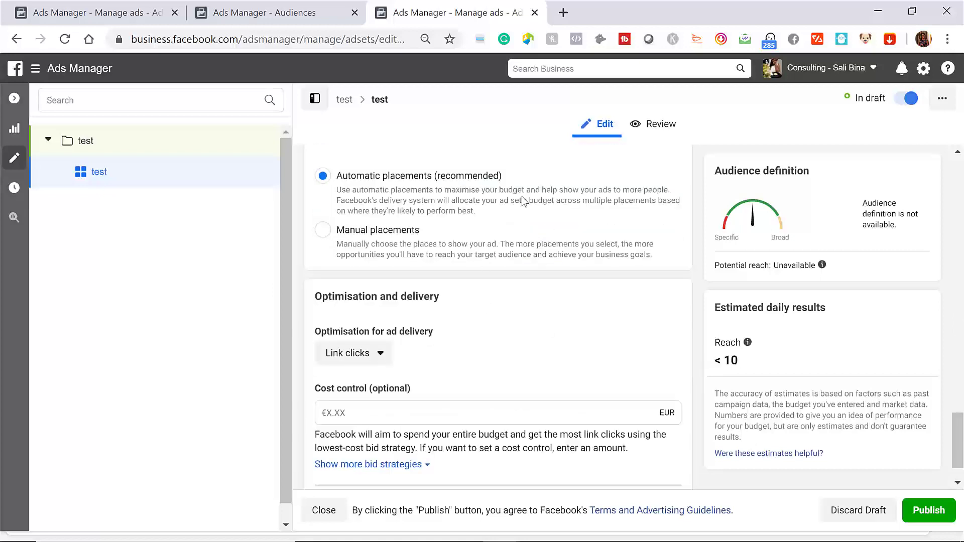
scroll(586, 312, up, 10)
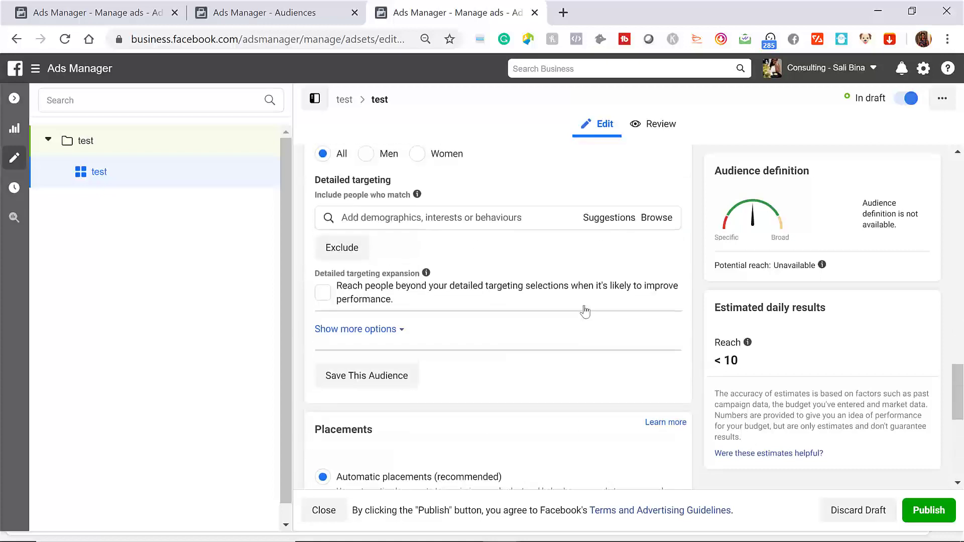
scroll(586, 311, up, 5)
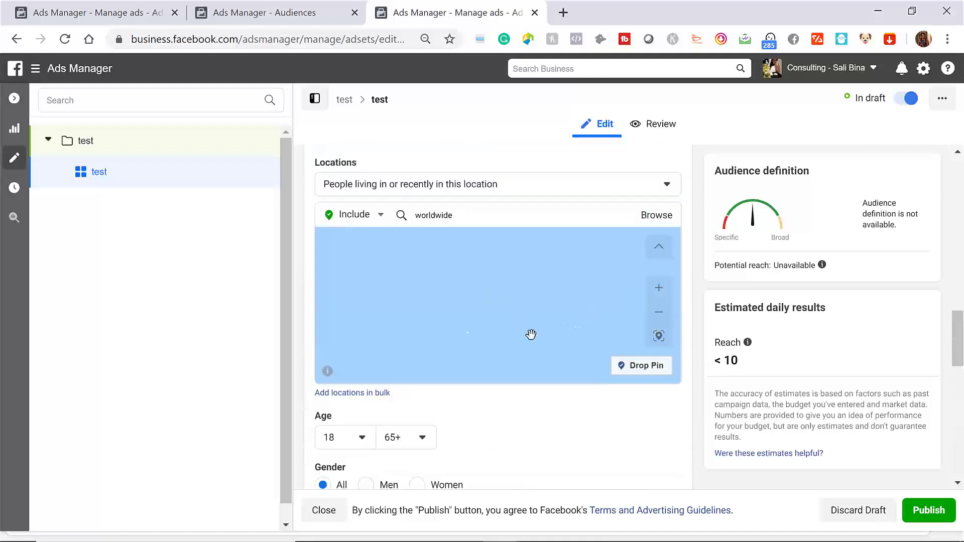